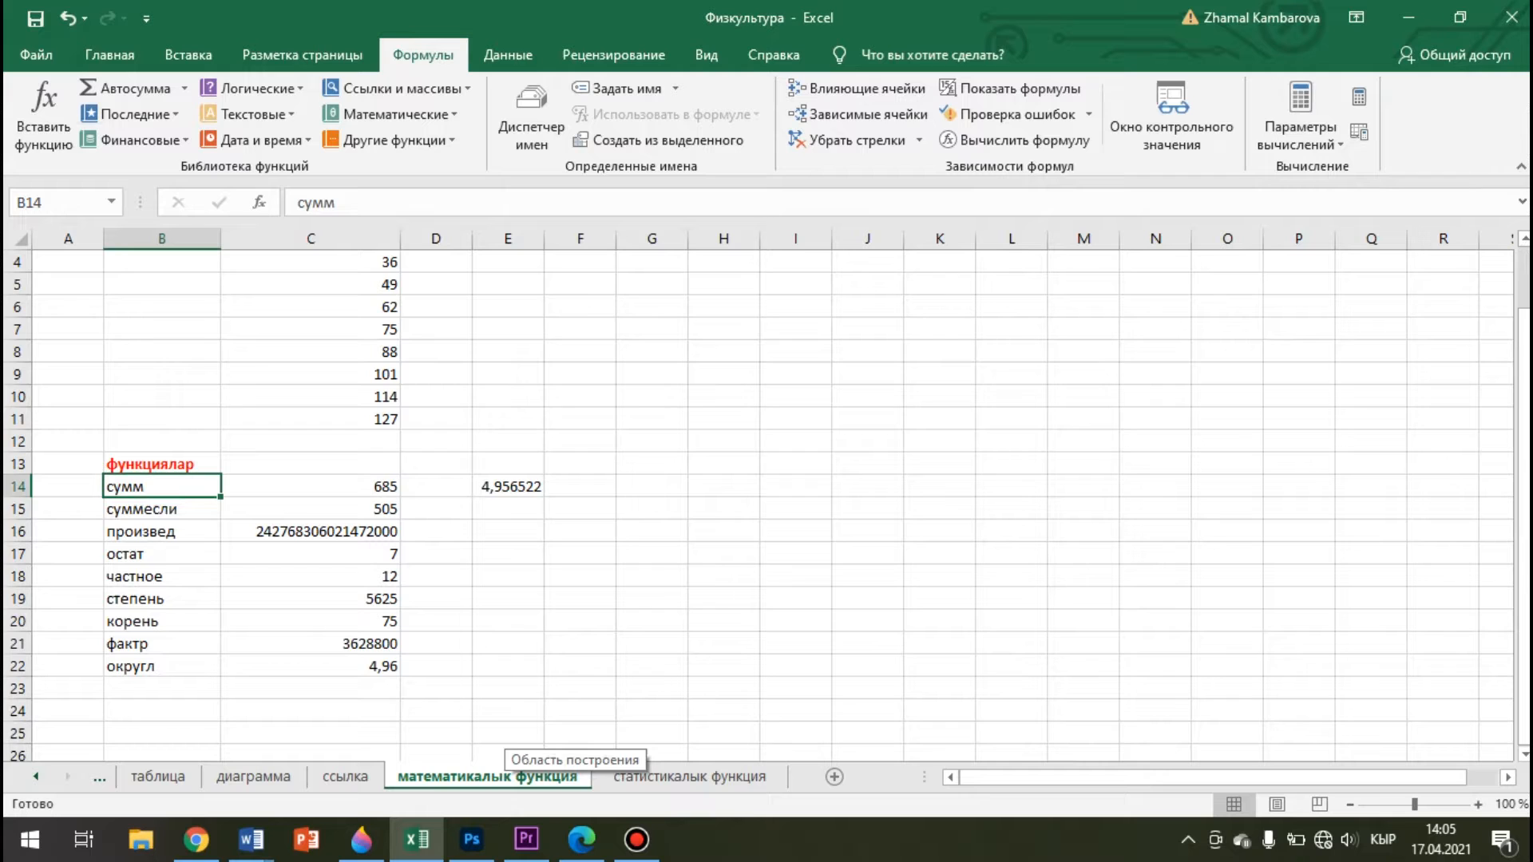
- Switch to the sheet статистикалык функция and look through the list of available statistical functions
left_click(689, 776)
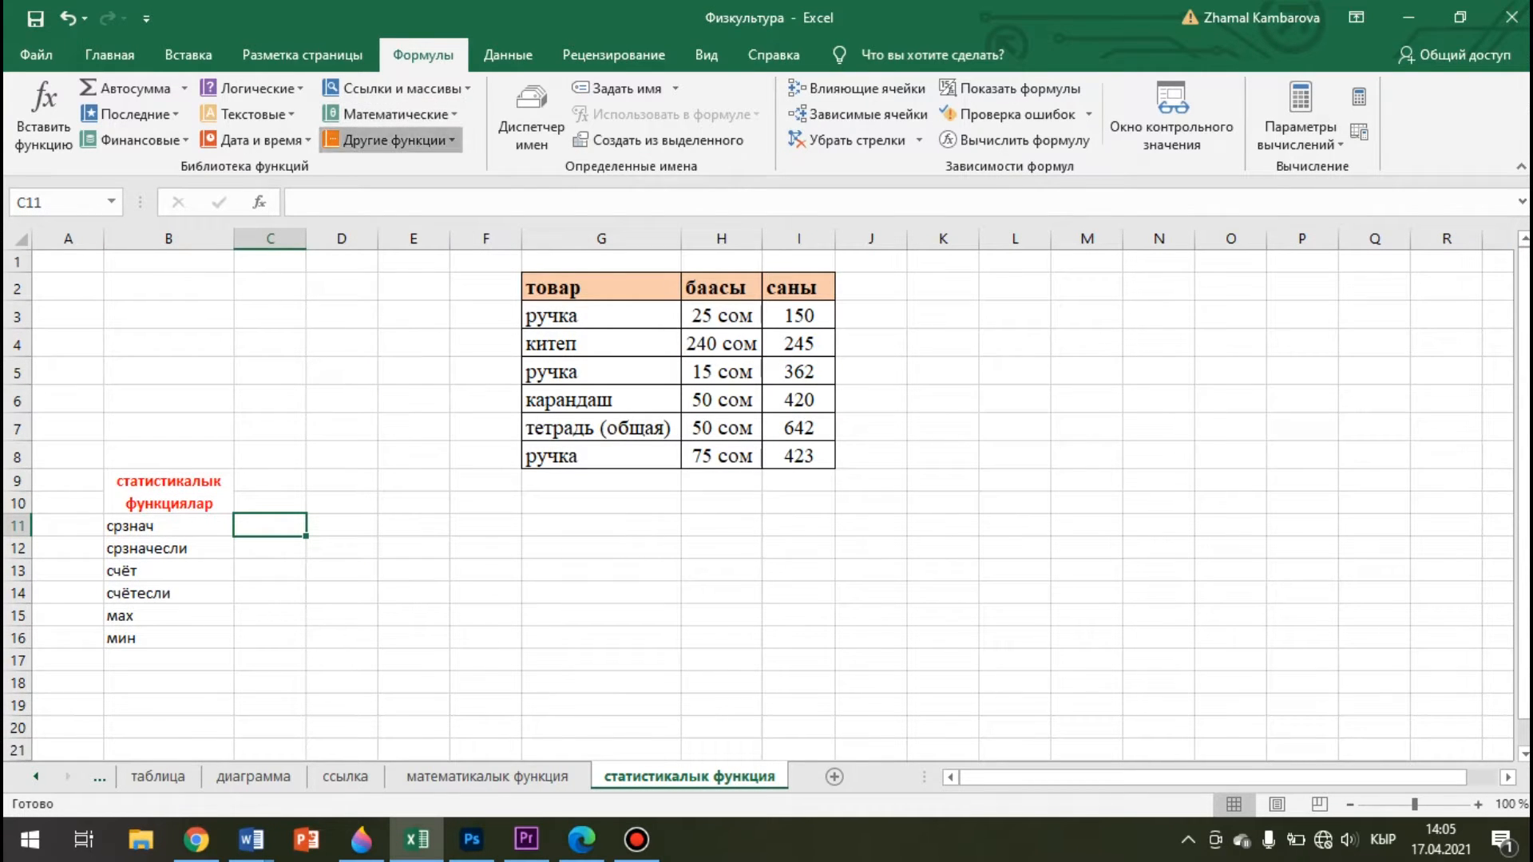
left_click(389, 139)
mouse_move(407, 167)
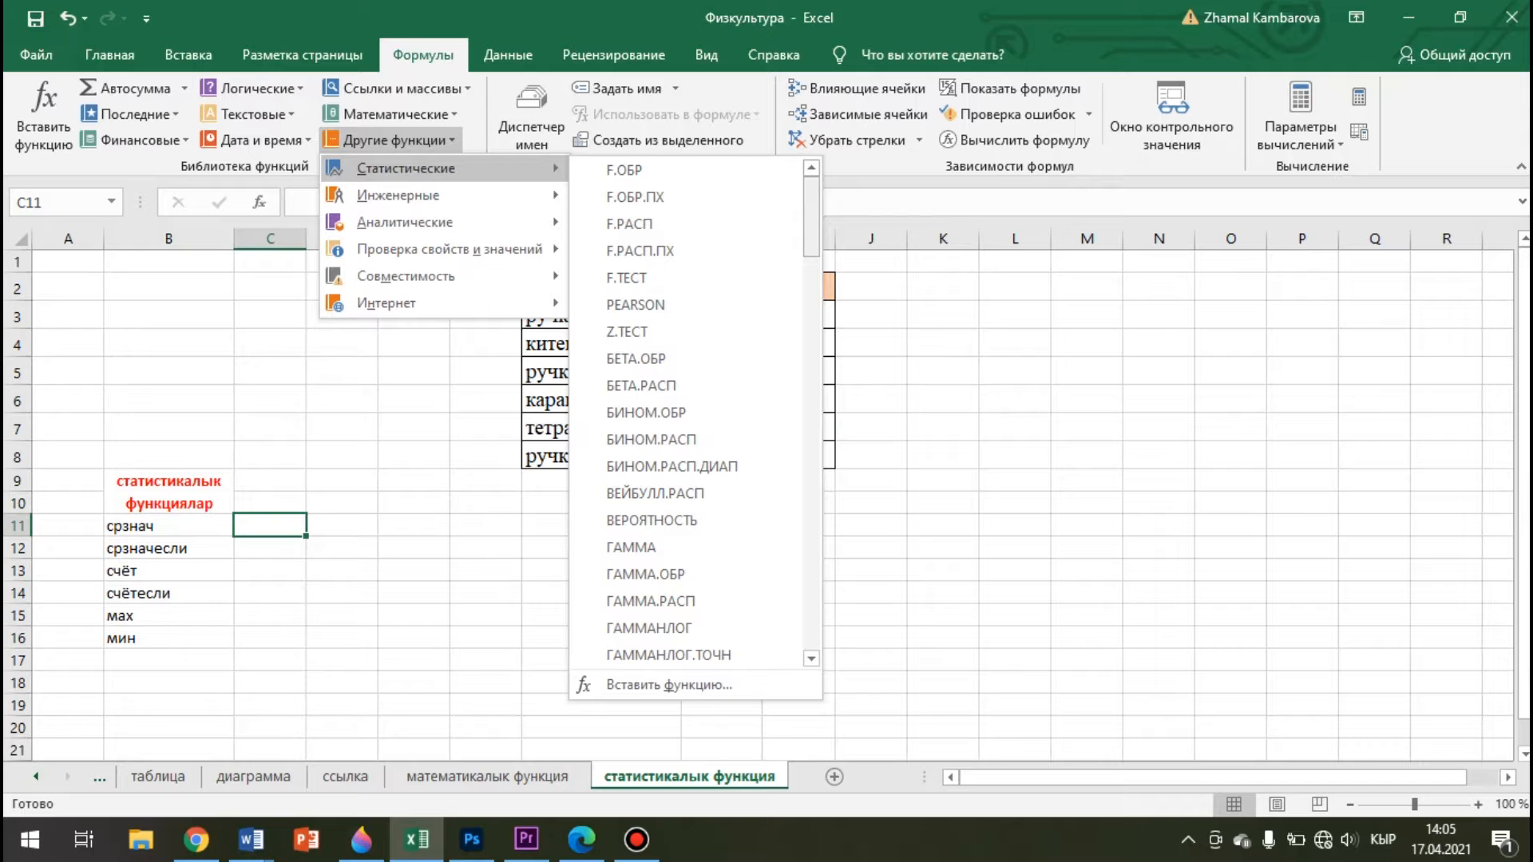
scroll(686, 411, "down", 4)
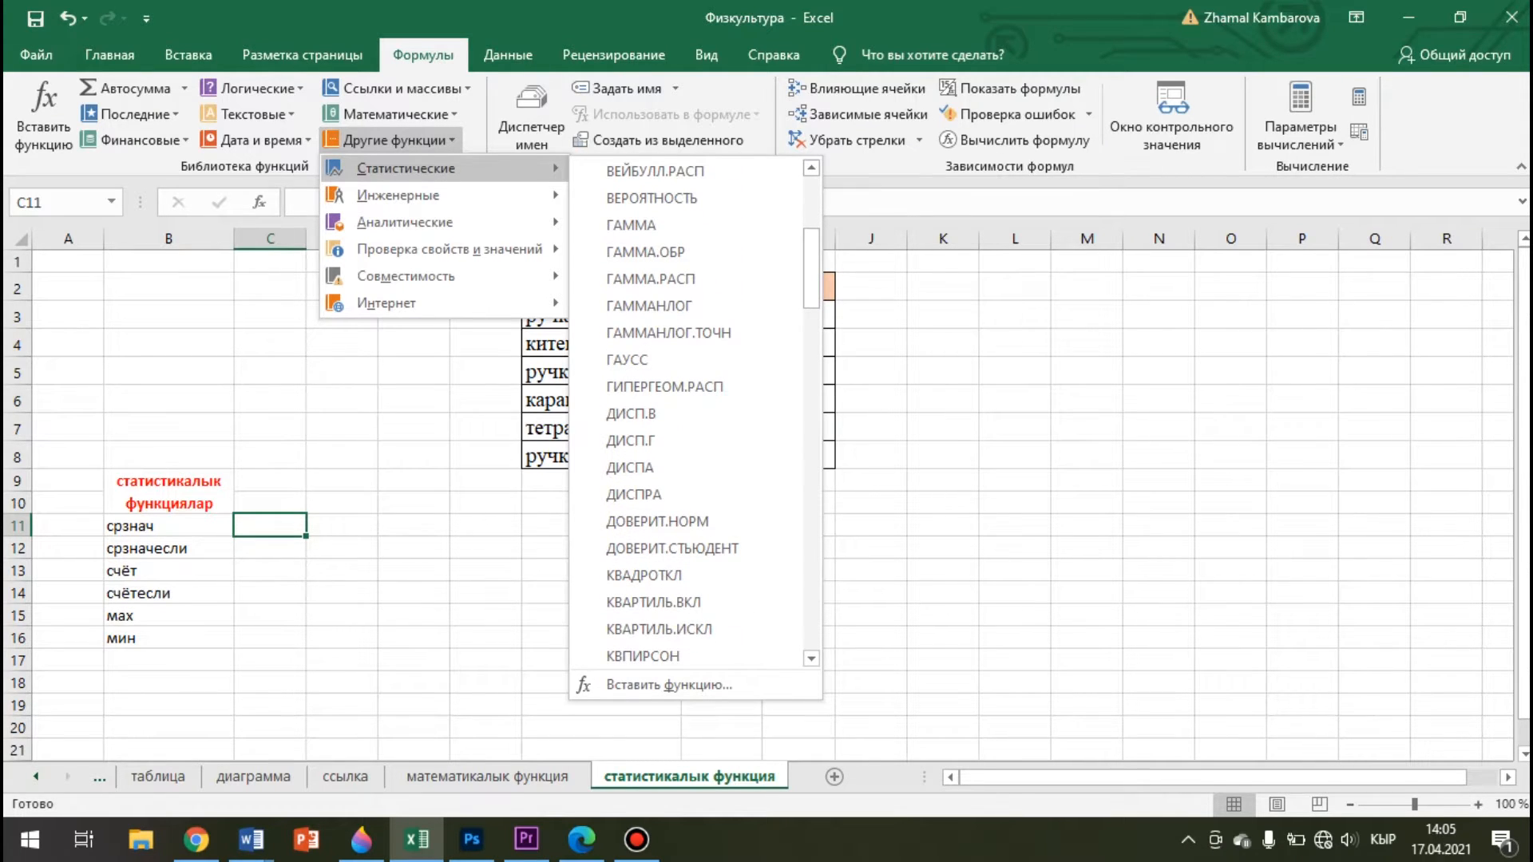
scroll(671, 251, "down", 3)
scroll(687, 412, "down", 3)
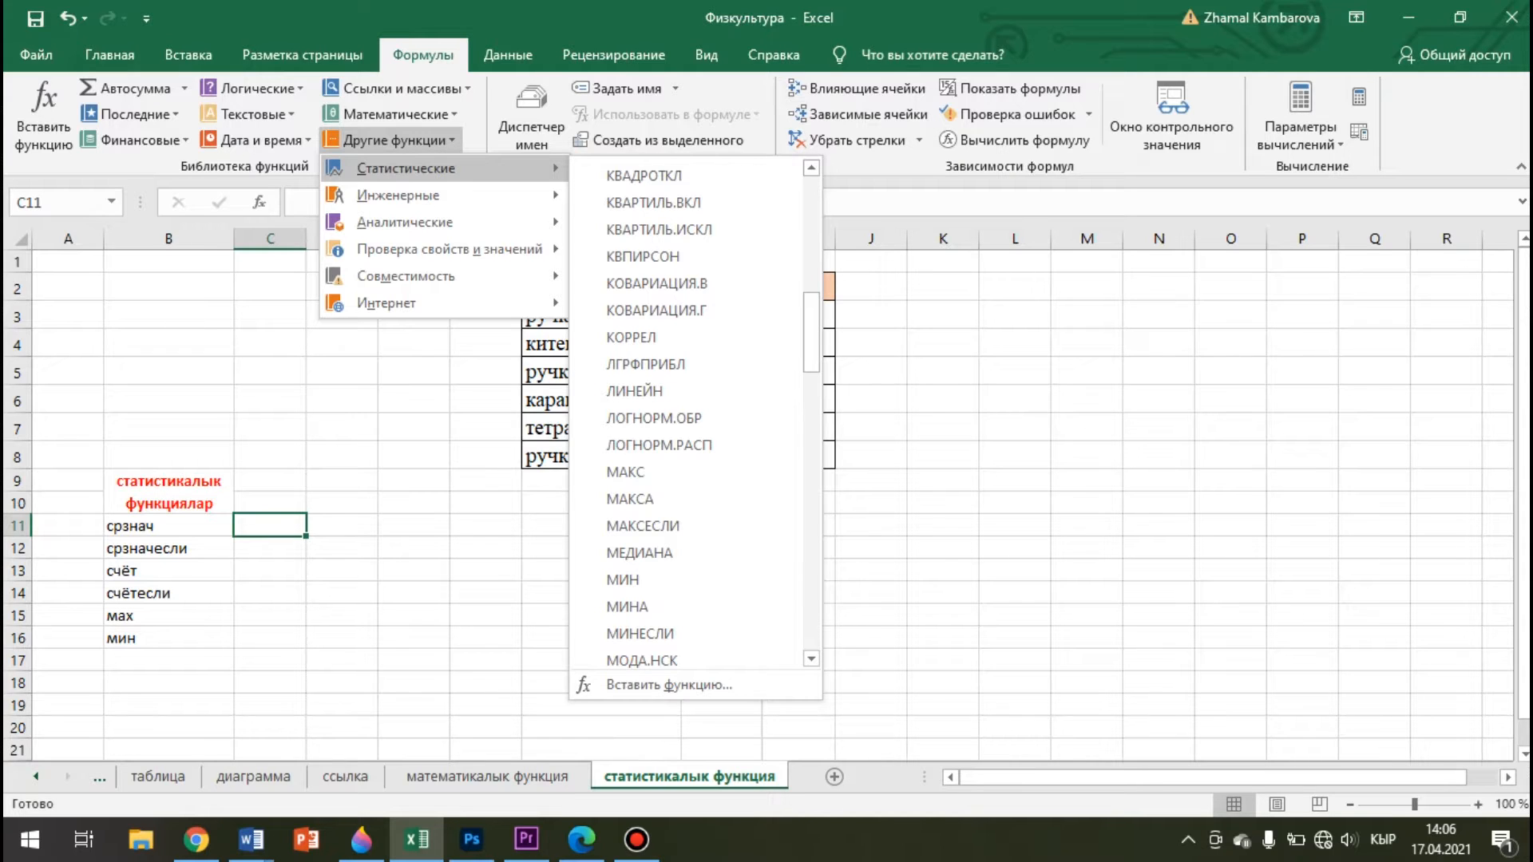
- In cell C11, enter a СРЗНАЧ formula averaging the prices in H3:H8
left_click(274, 523)
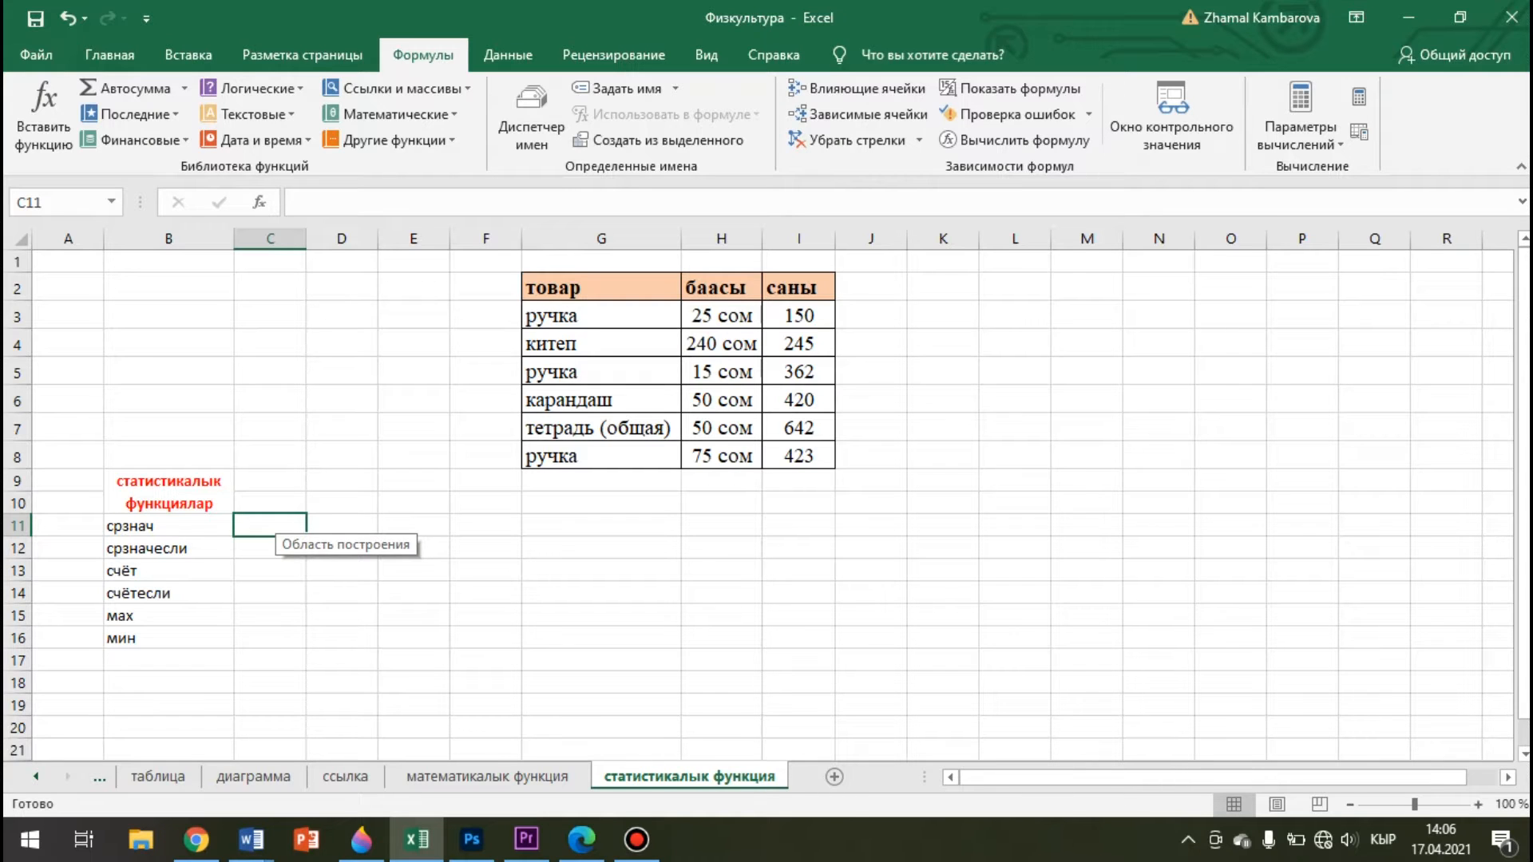
type("=")
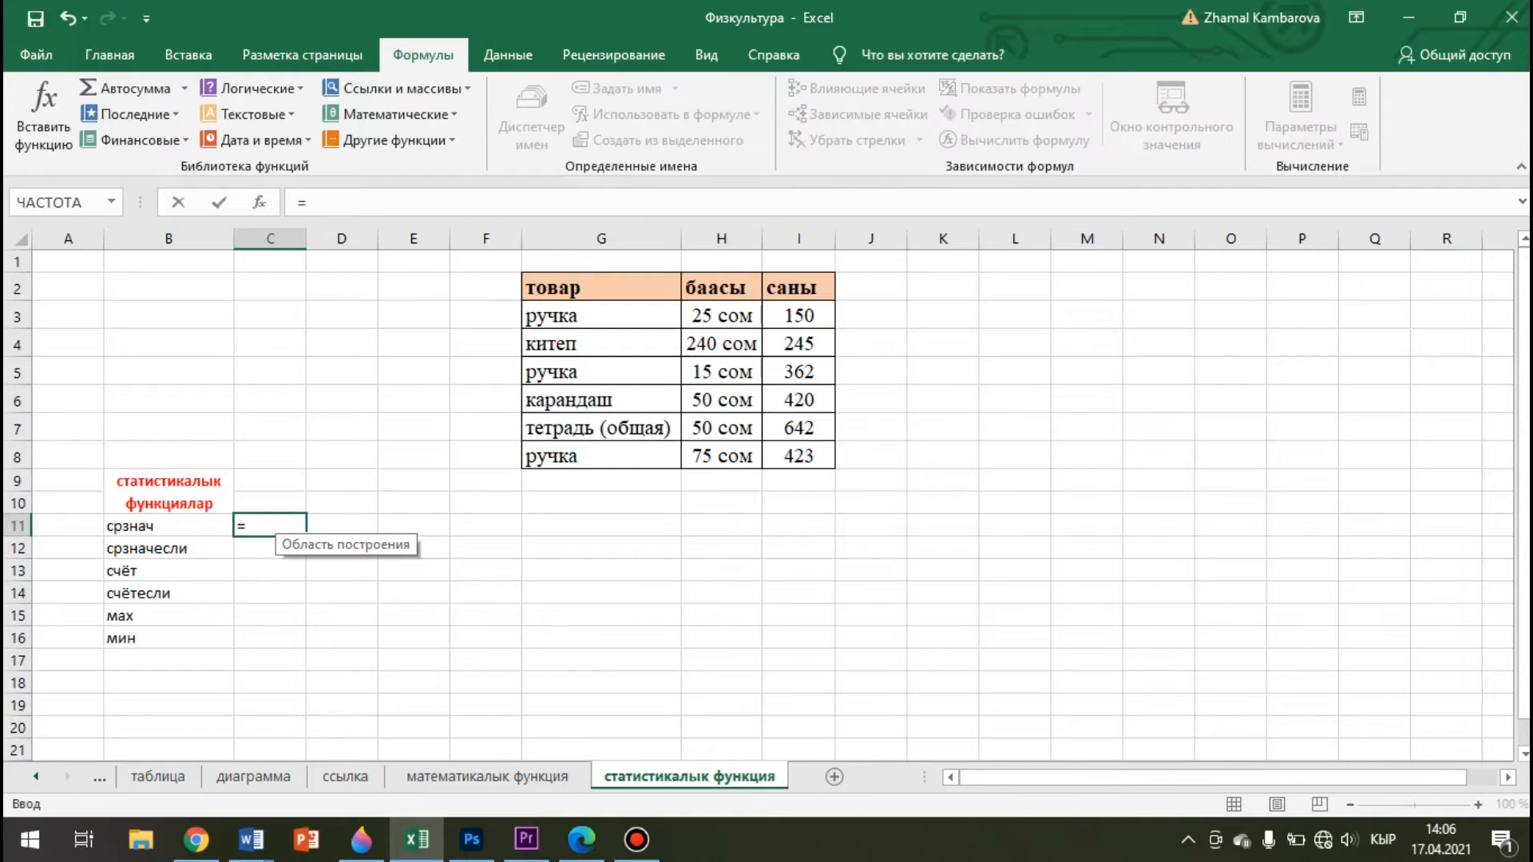
type("срзн")
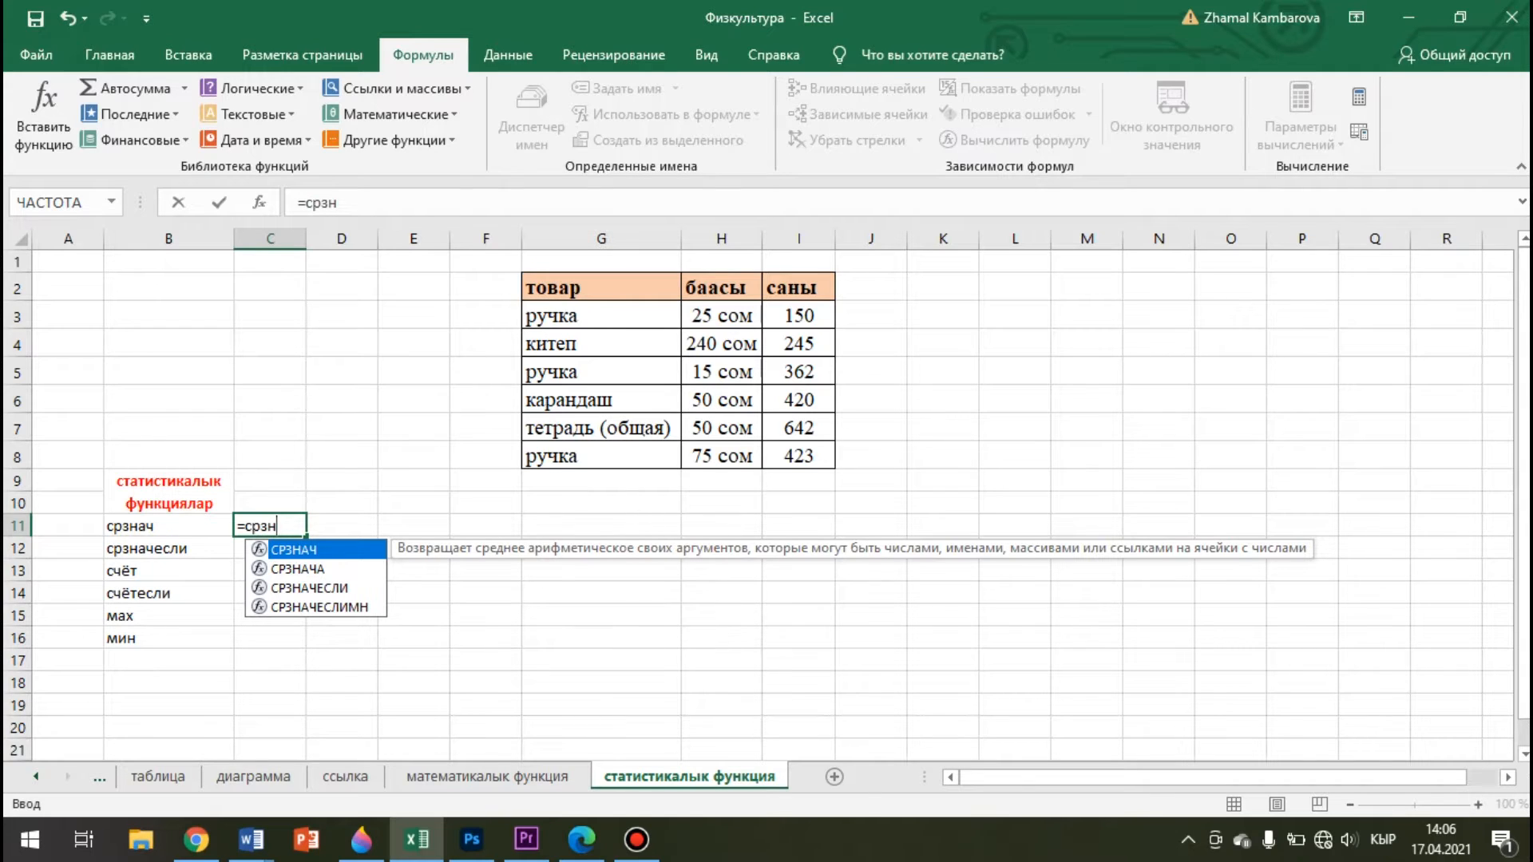
key("Tab")
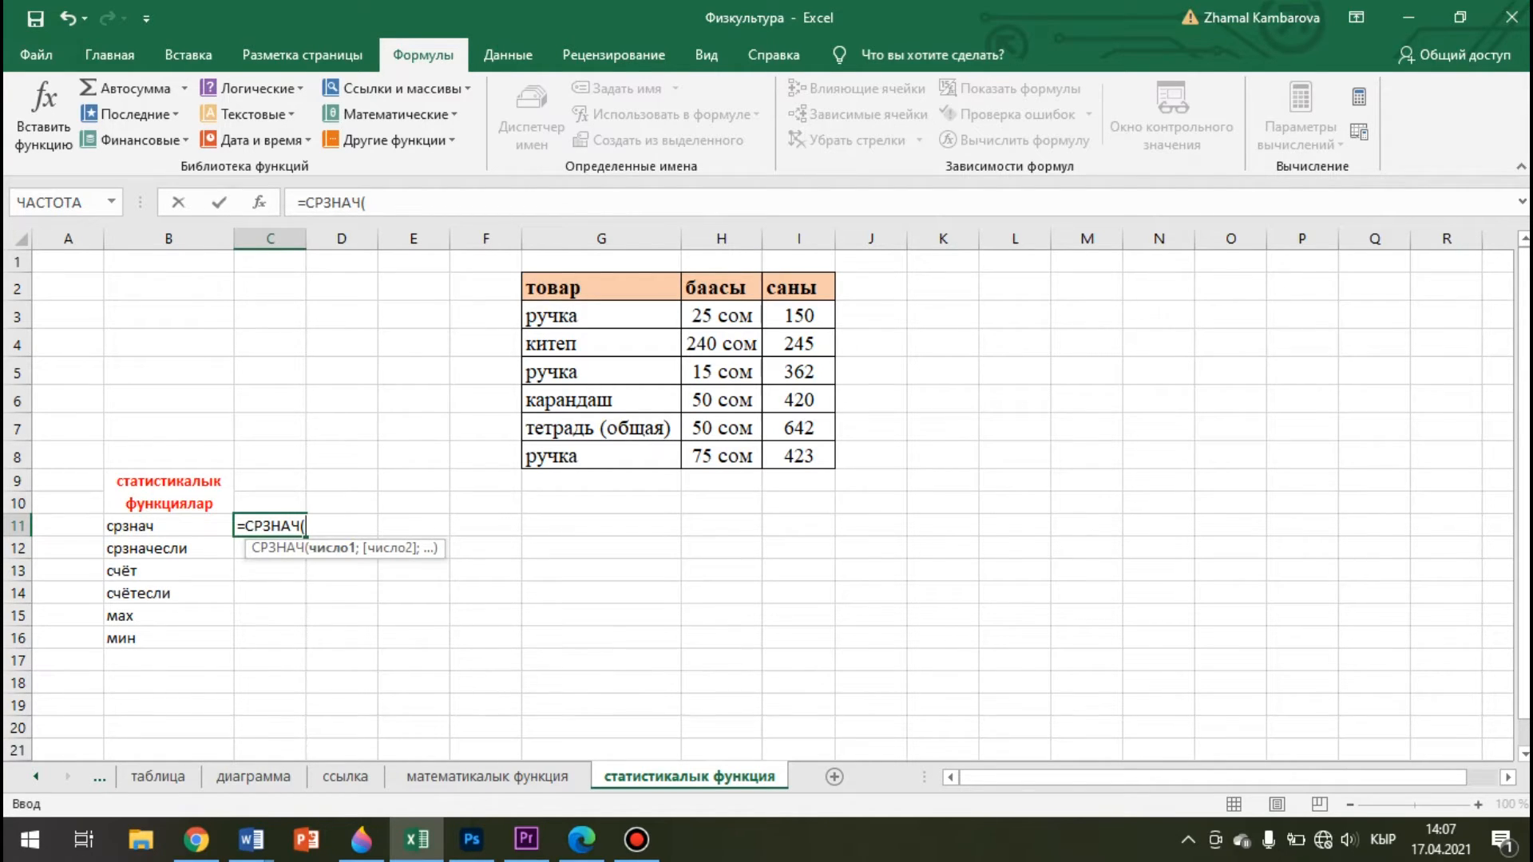
left_click_drag(721, 315, 721, 455)
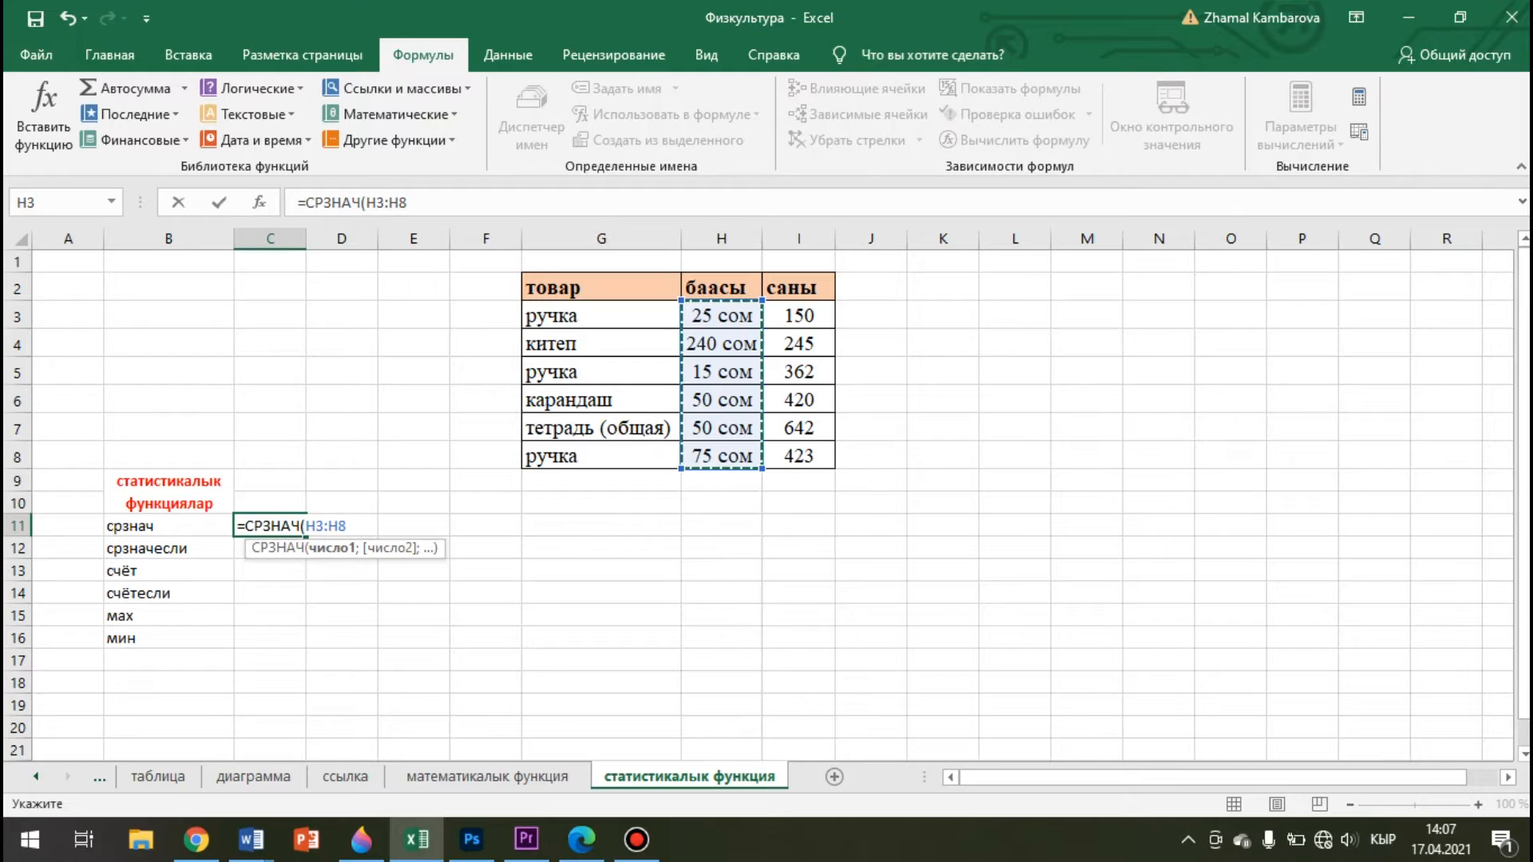
key("Return")
- Review the function arguments of the СРЗНАЧ formula in C11
left_click(270, 526)
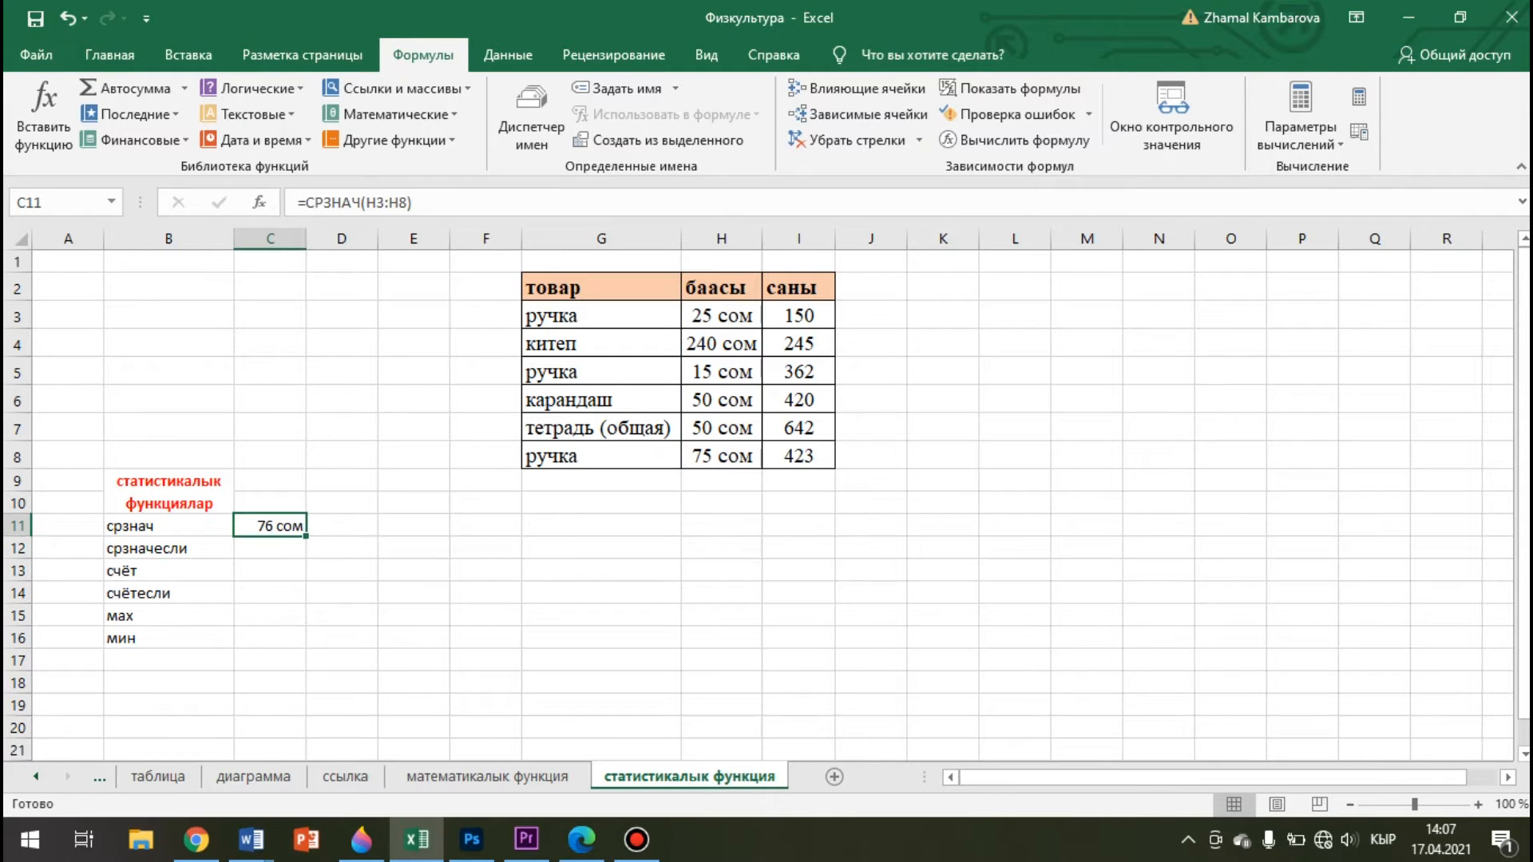
key("shift+F3")
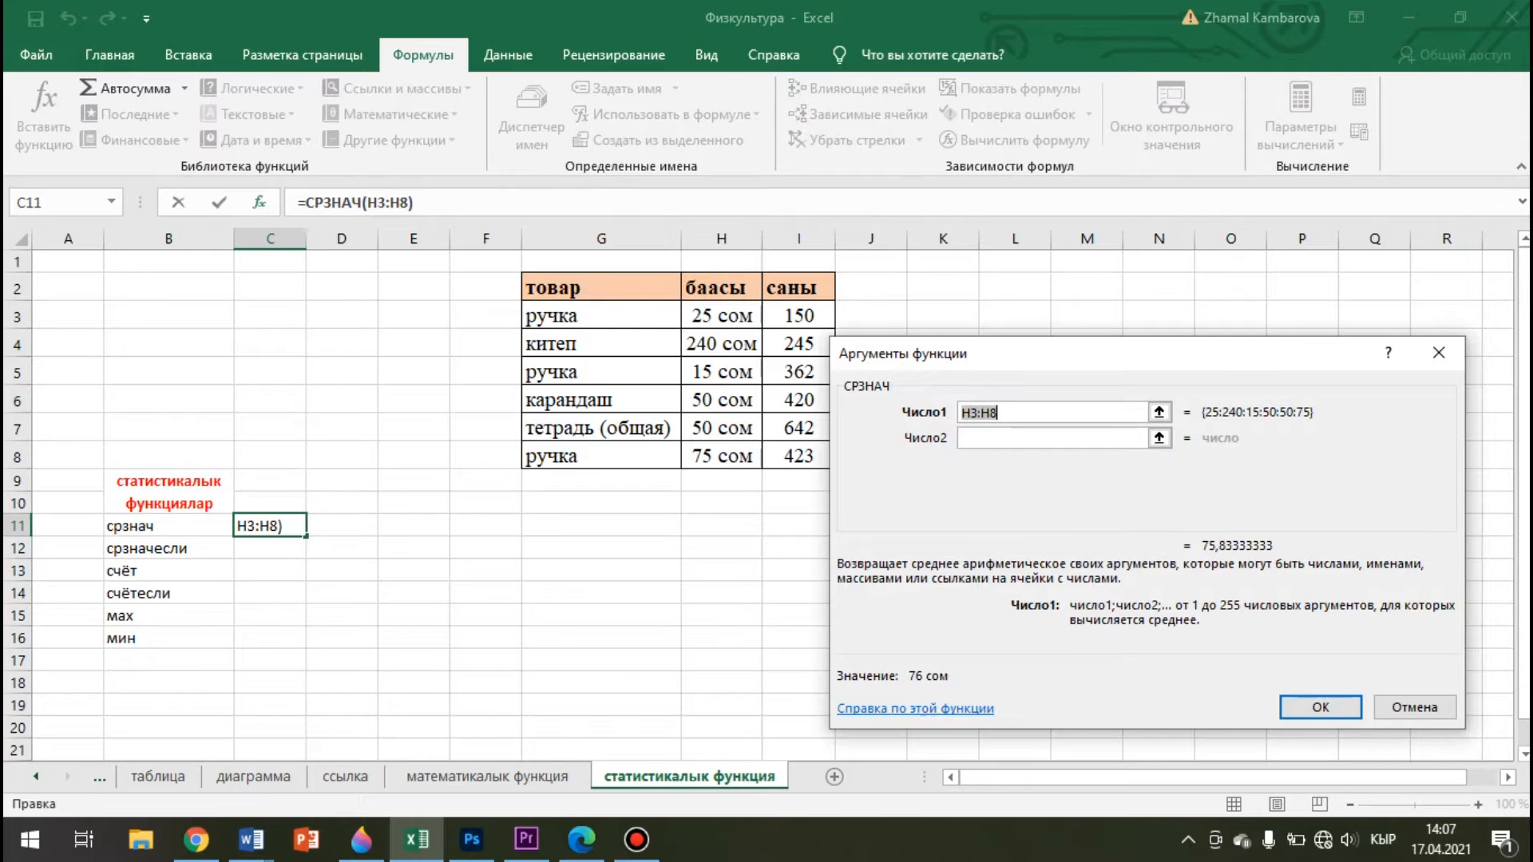
key("Return")
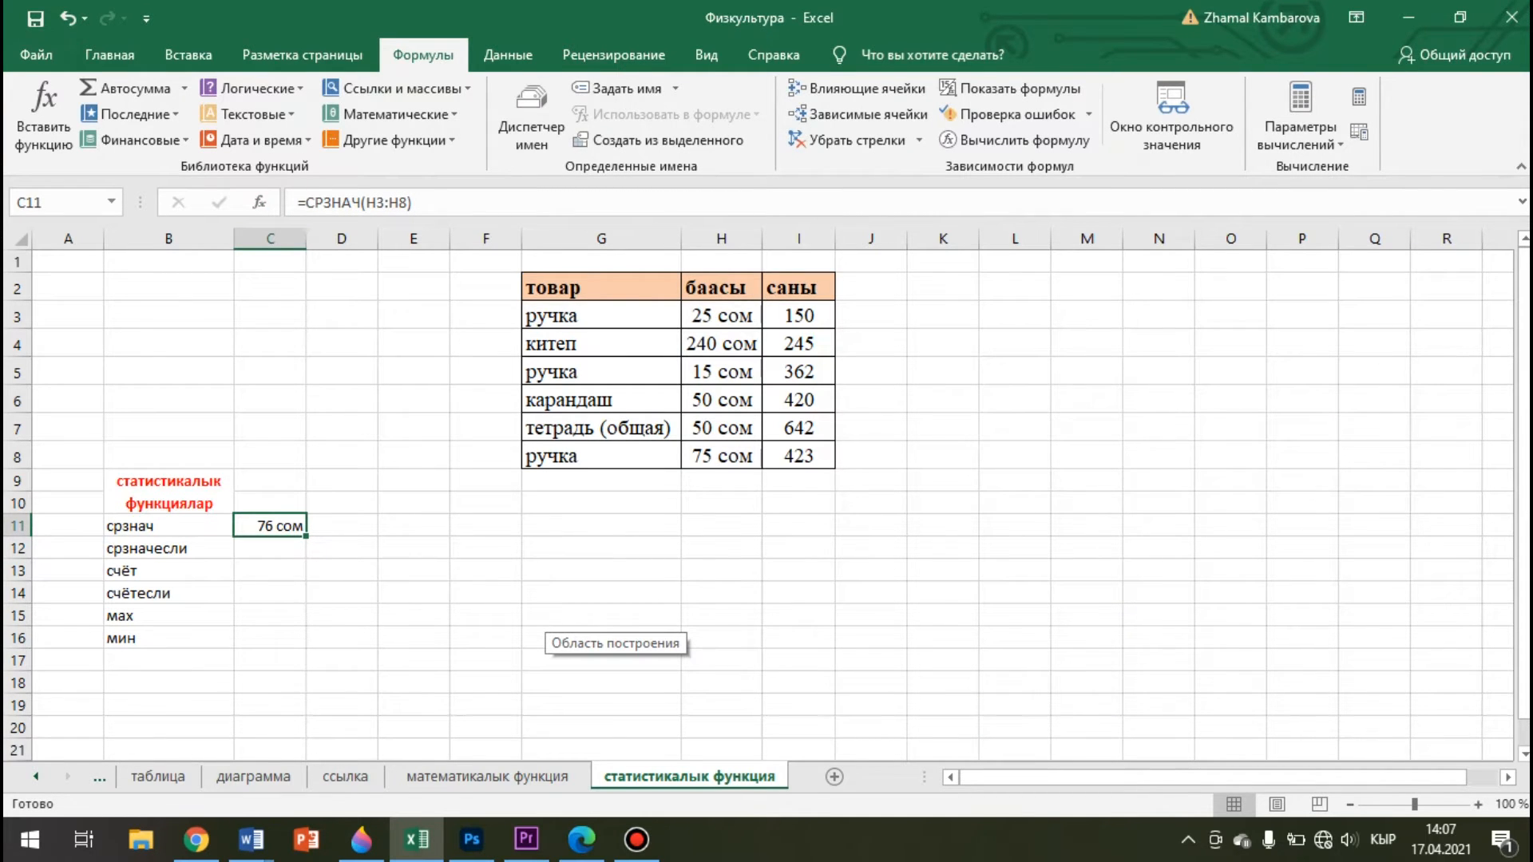
- Begin a СРЗНАЧЕСЛИ formula in cell C12 and open its function arguments, keeping the product table uncovered
left_click(270, 549)
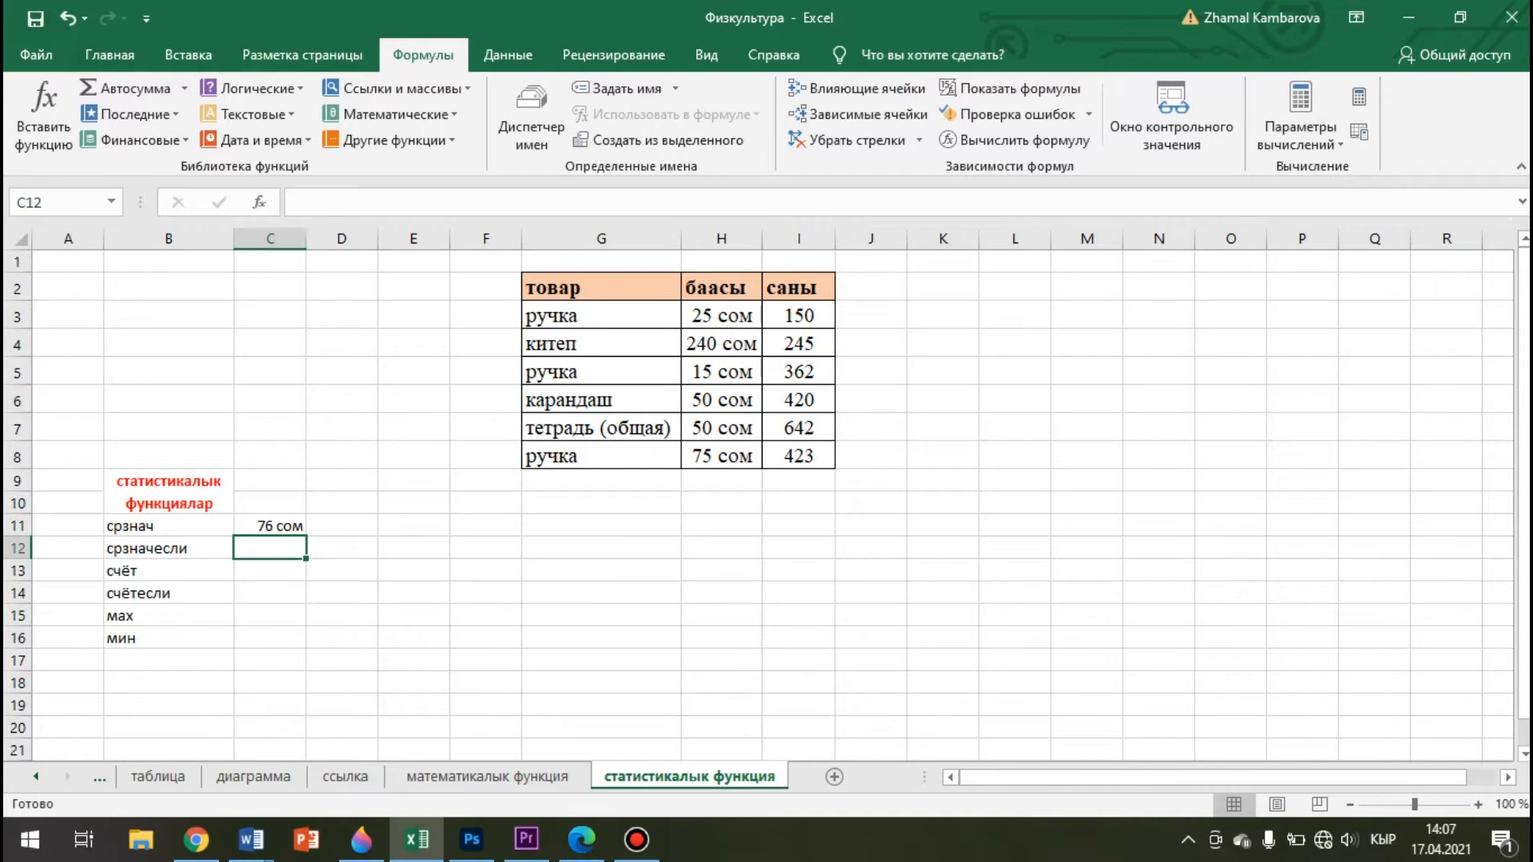
type("=")
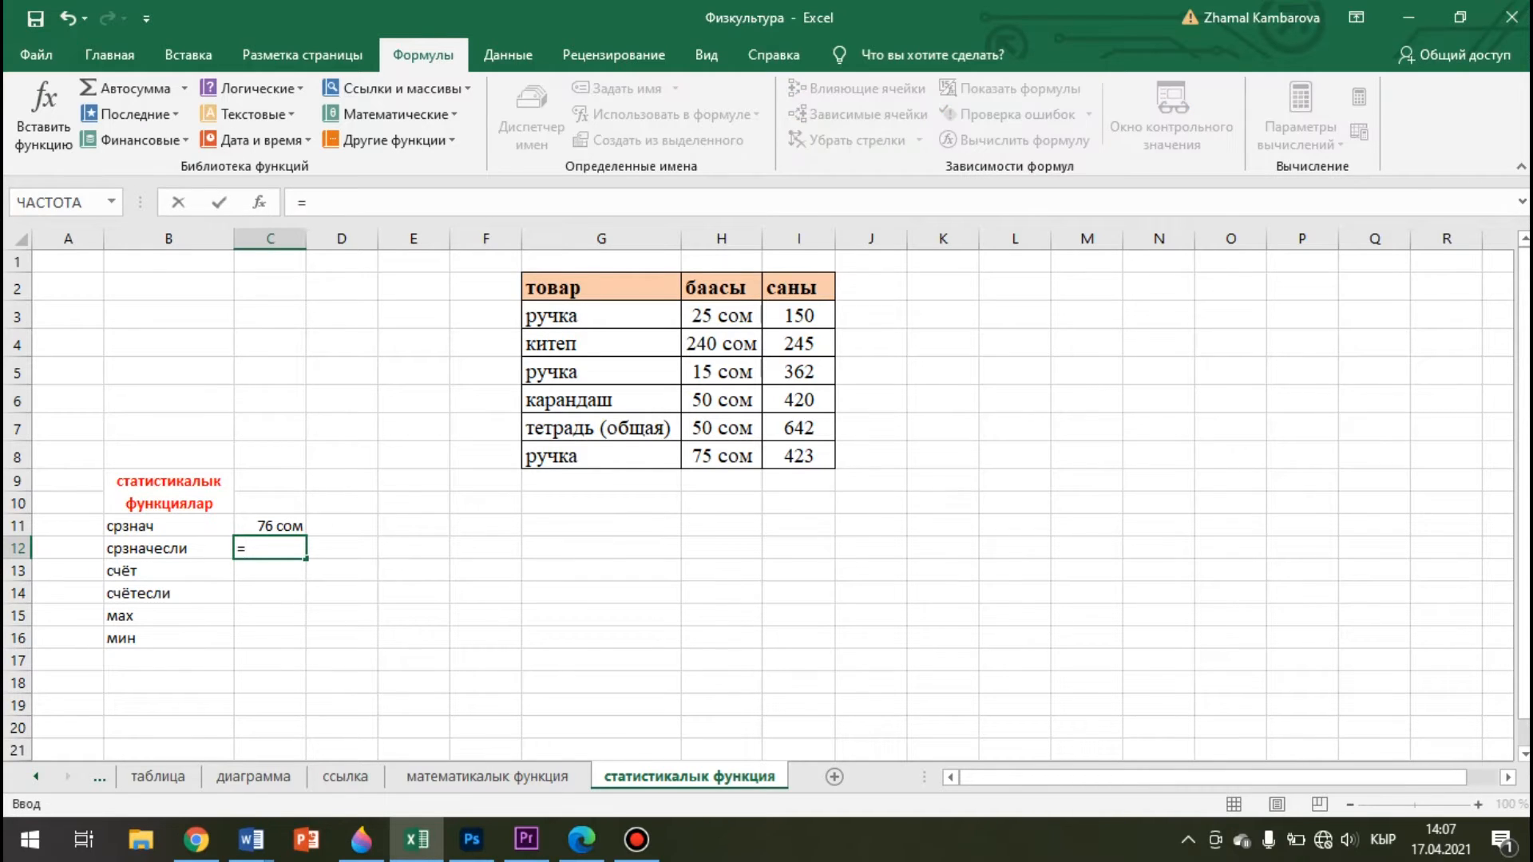
type("срз")
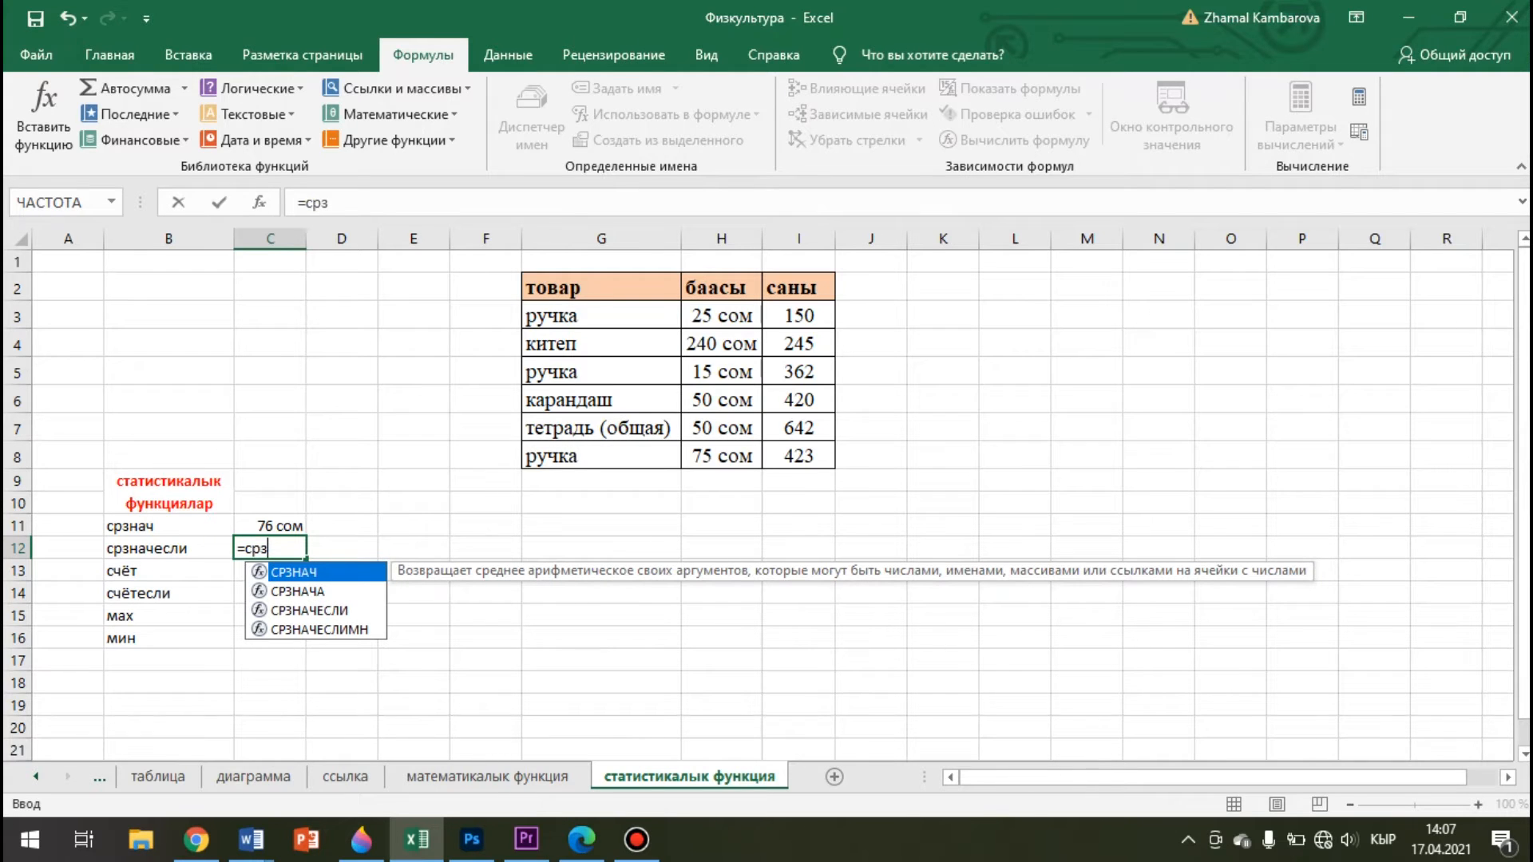
key("Down")
key("Down")
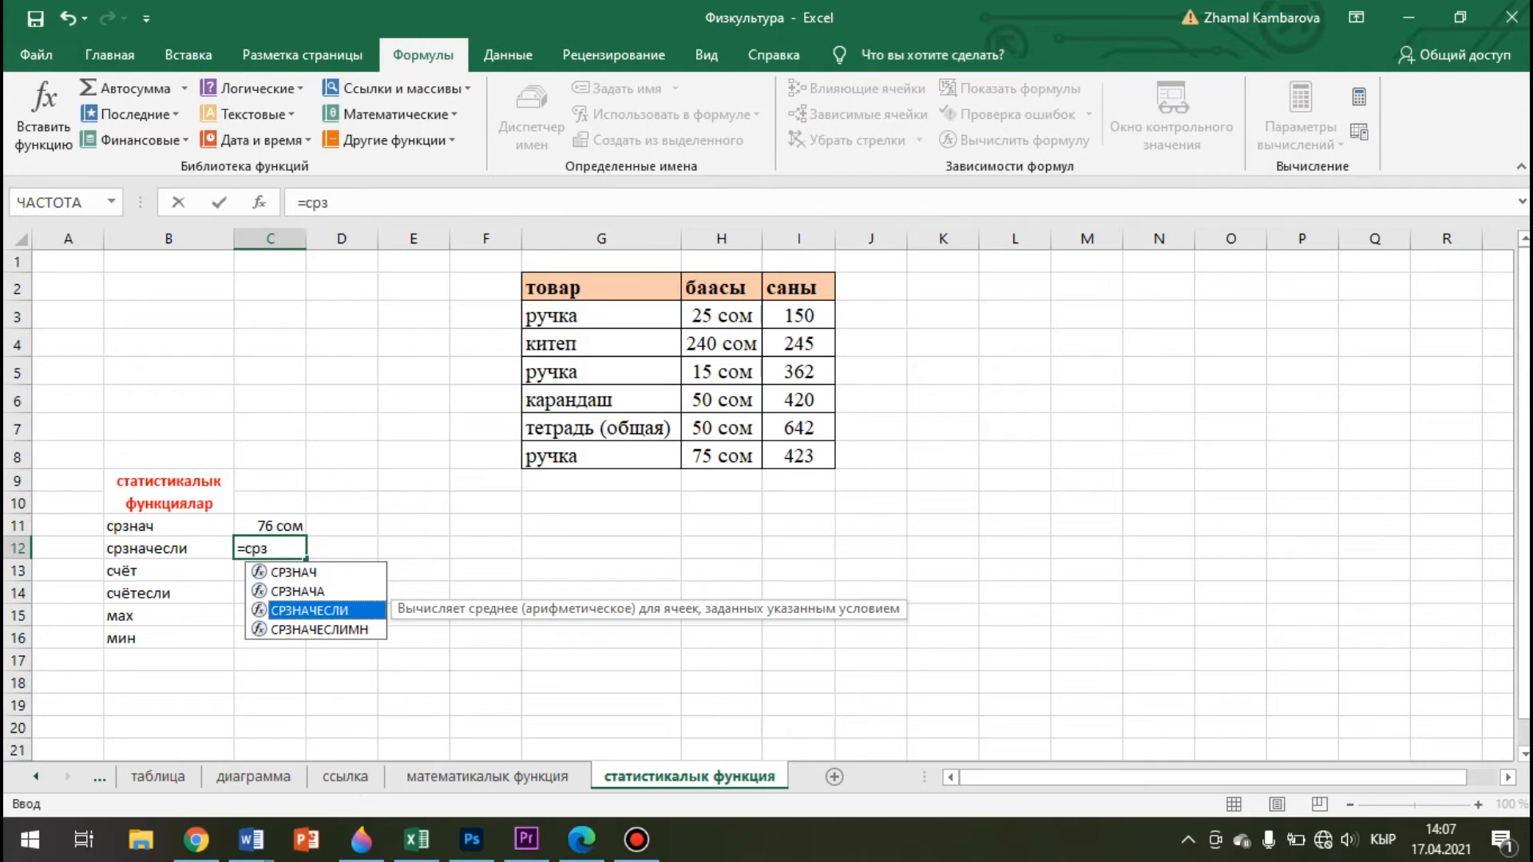
key("Tab")
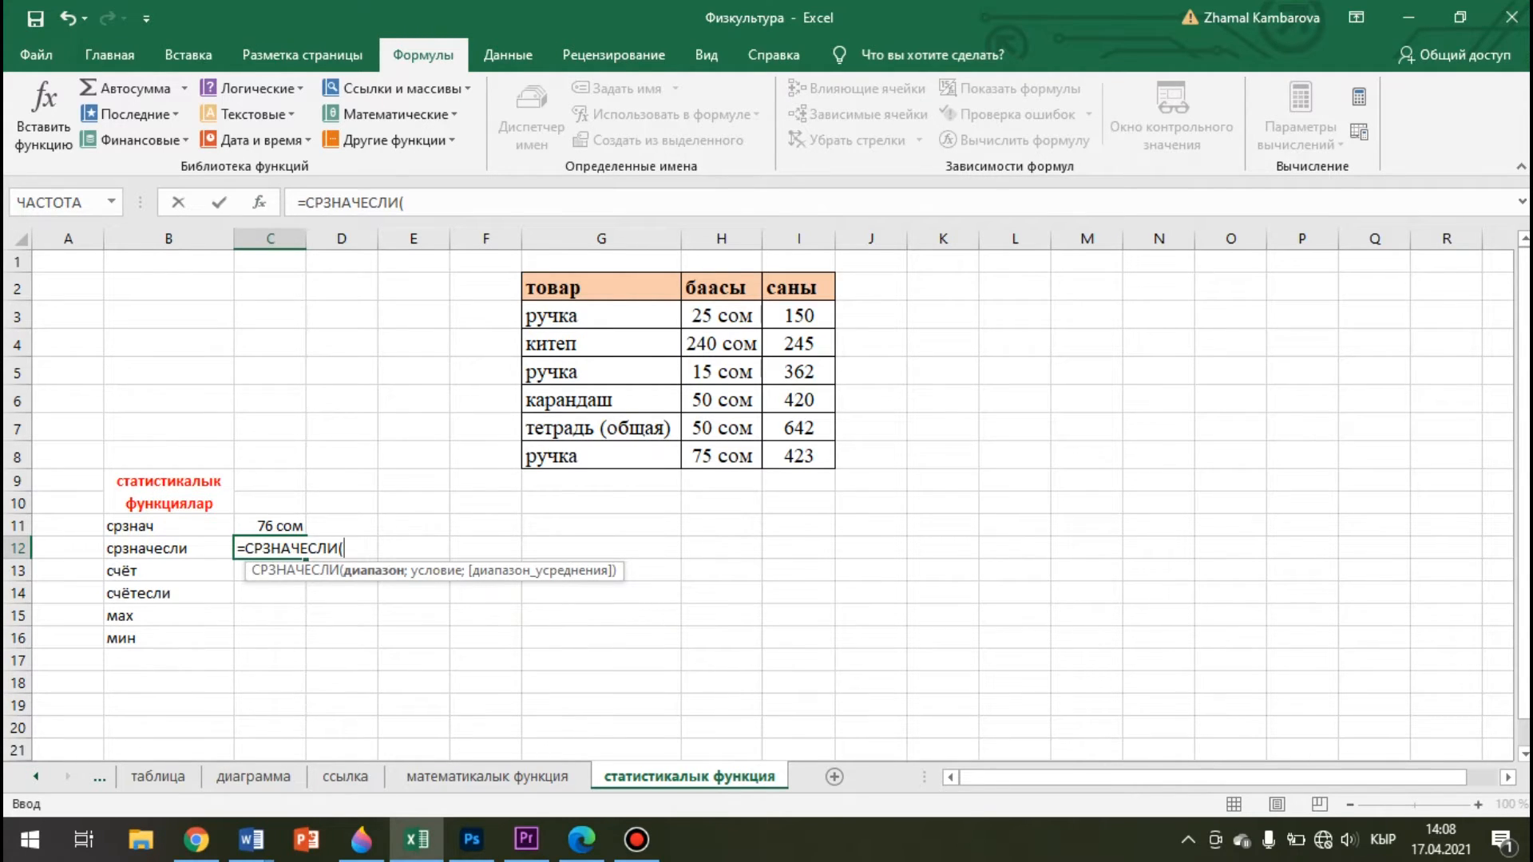
left_click(258, 202)
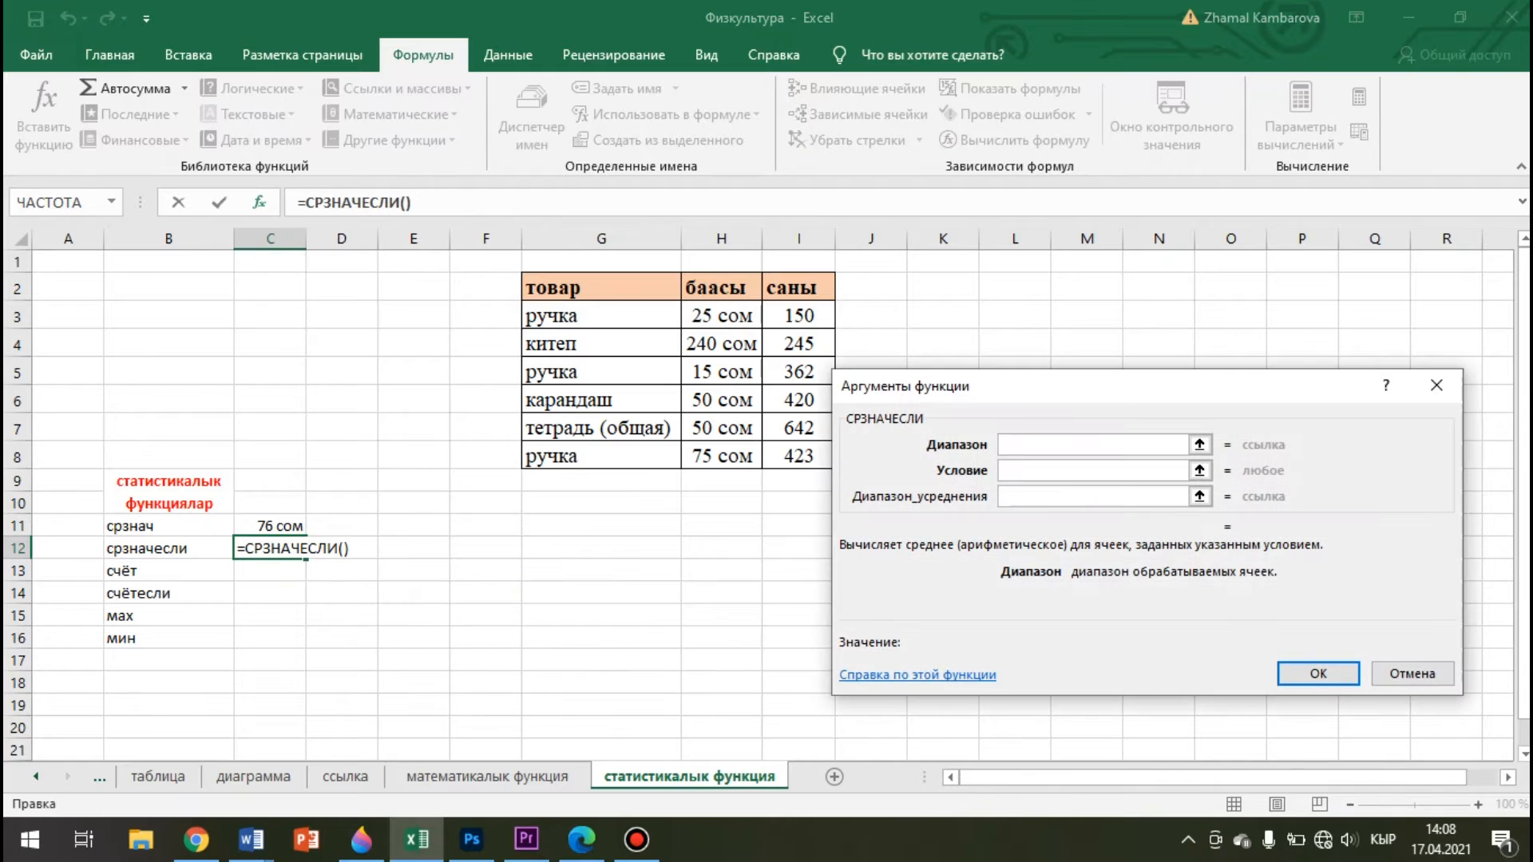
left_click_drag(1123, 407, 843, 492)
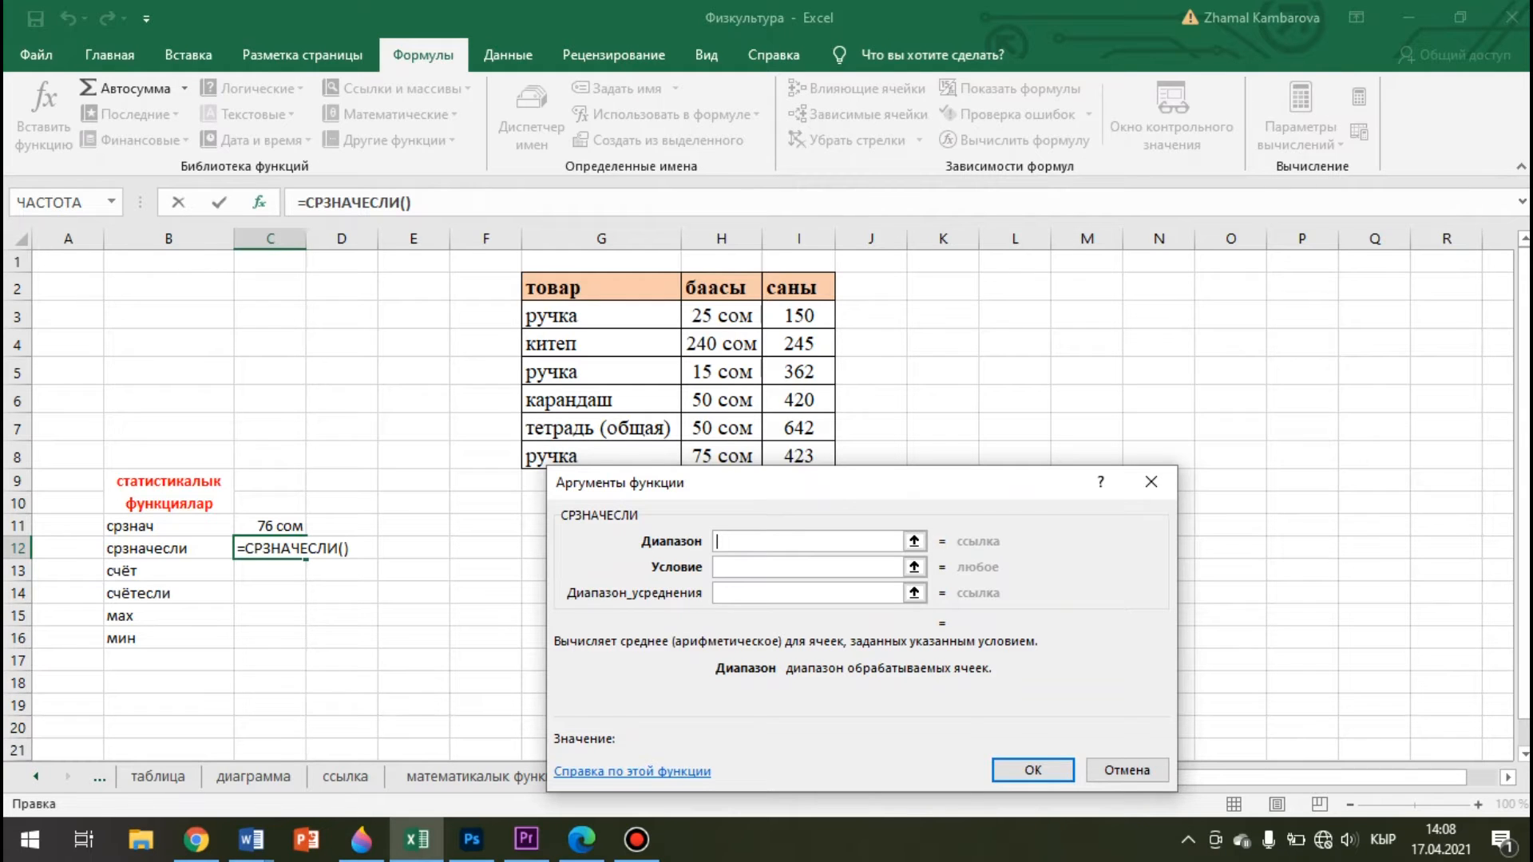
left_click_drag(843, 493, 1142, 349)
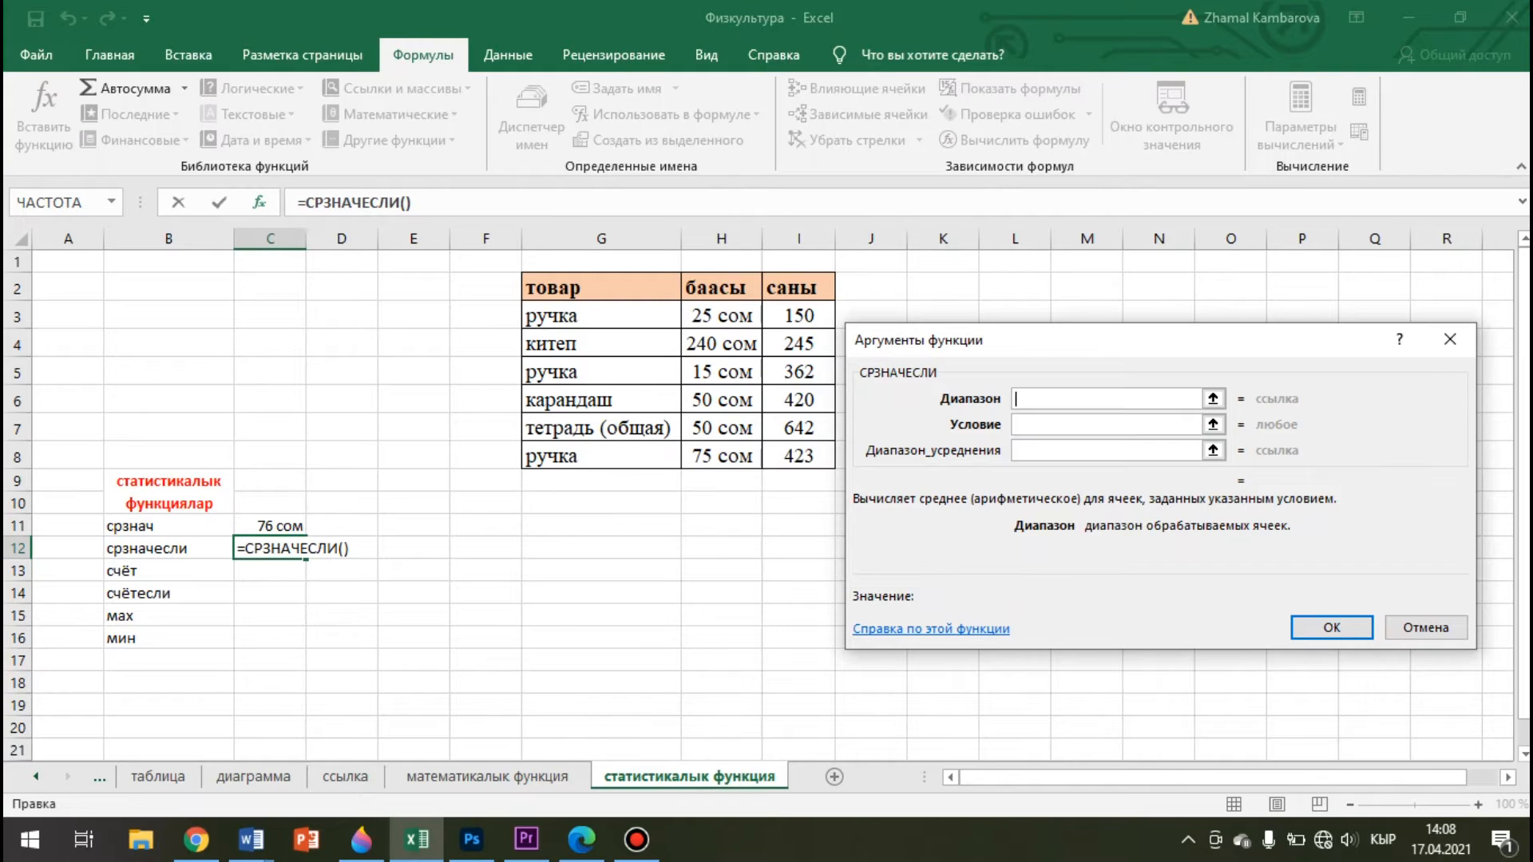
- Complete the СРЗНАЧЕСЛИ formula with range G3:I8, criterion G3 (ручка) and averaging range H3:H8
left_click_drag(631, 315, 826, 461)
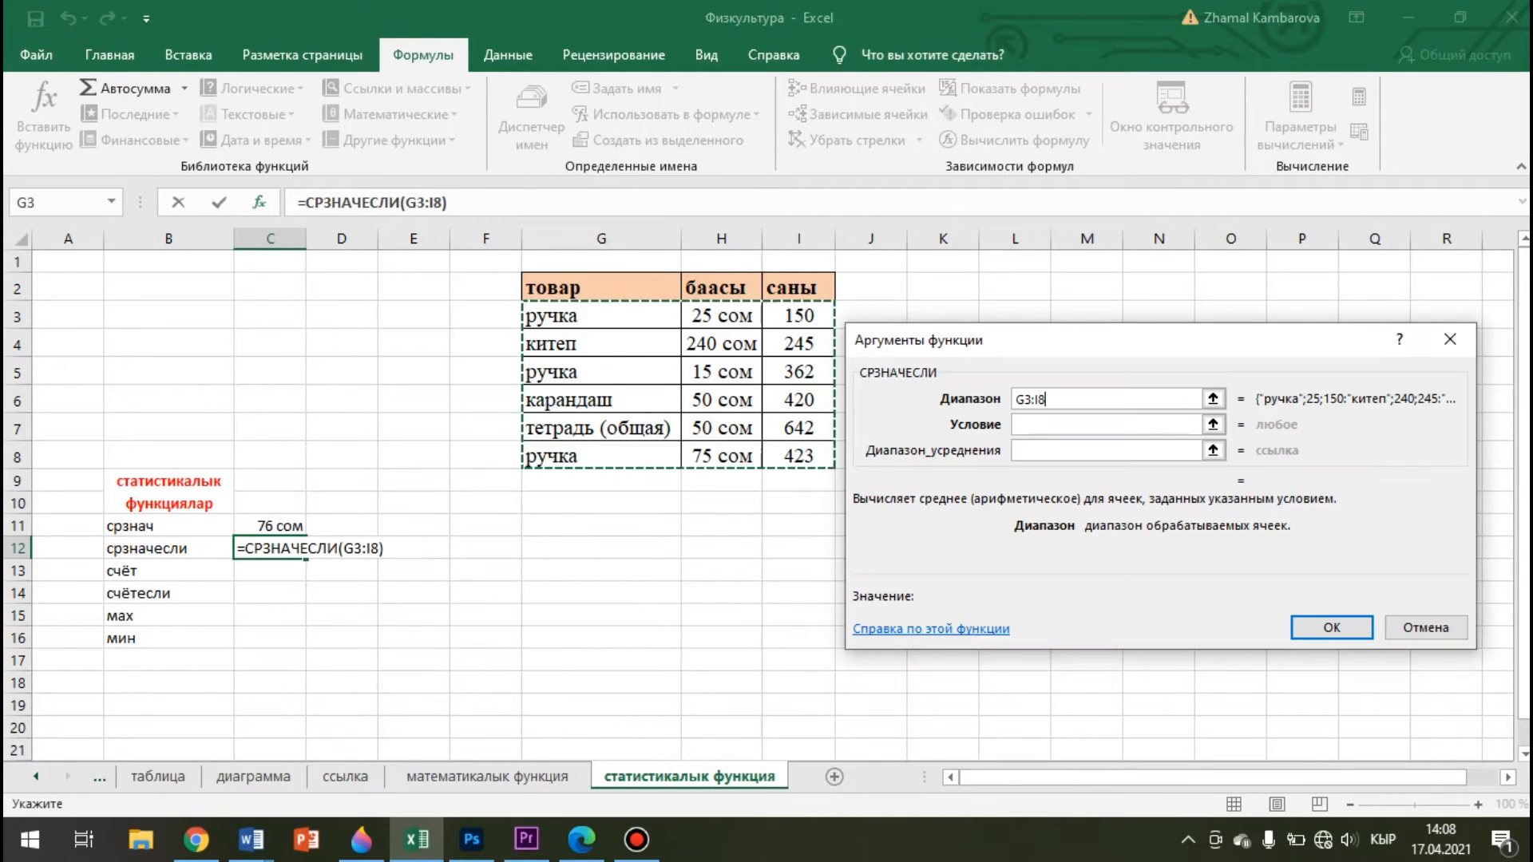
left_click(1106, 424)
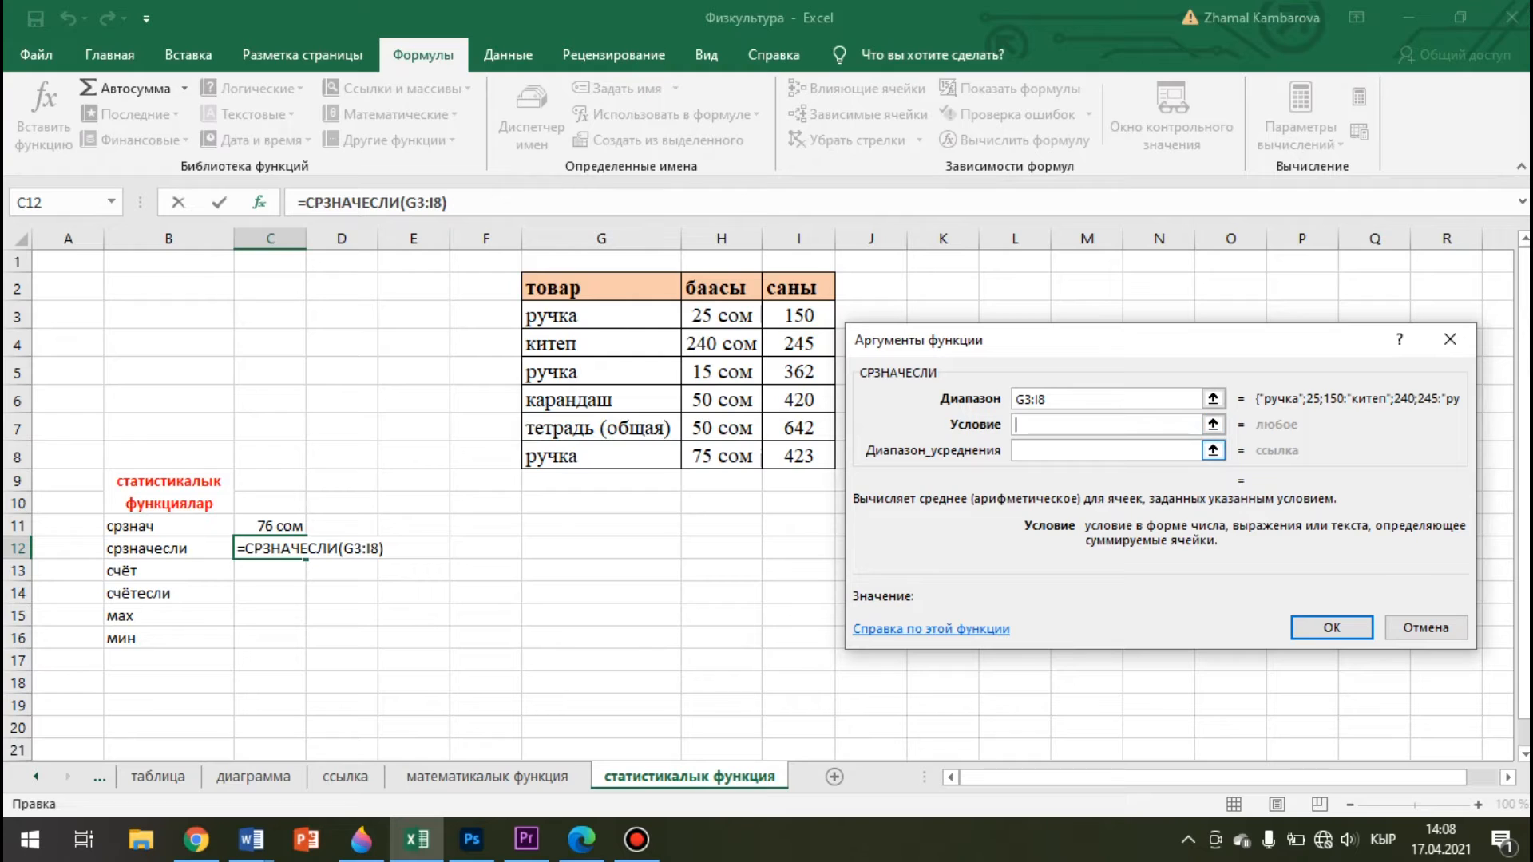
left_click(615, 318)
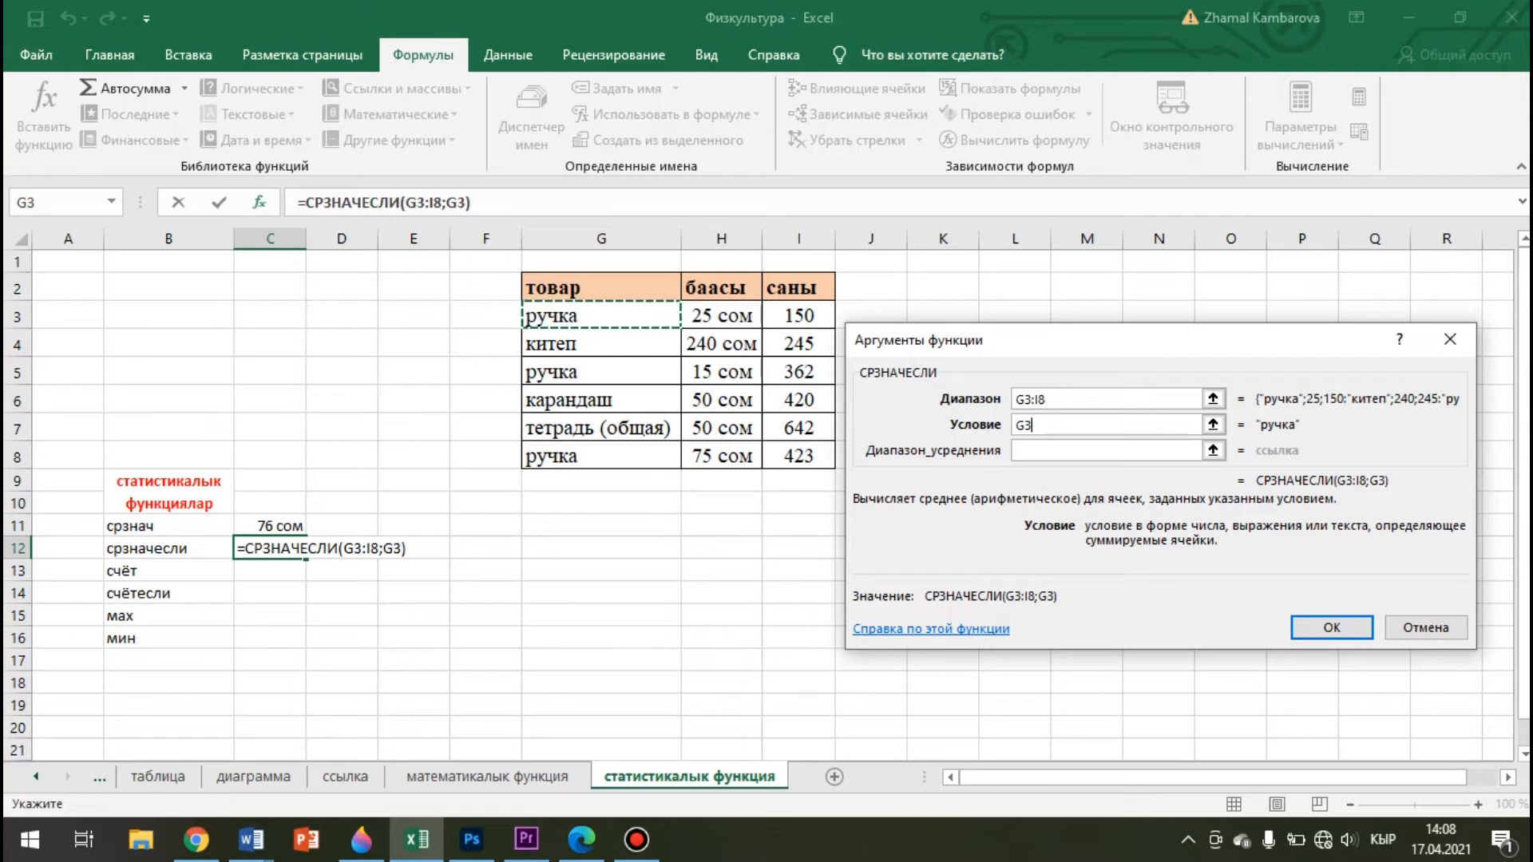
left_click(1105, 451)
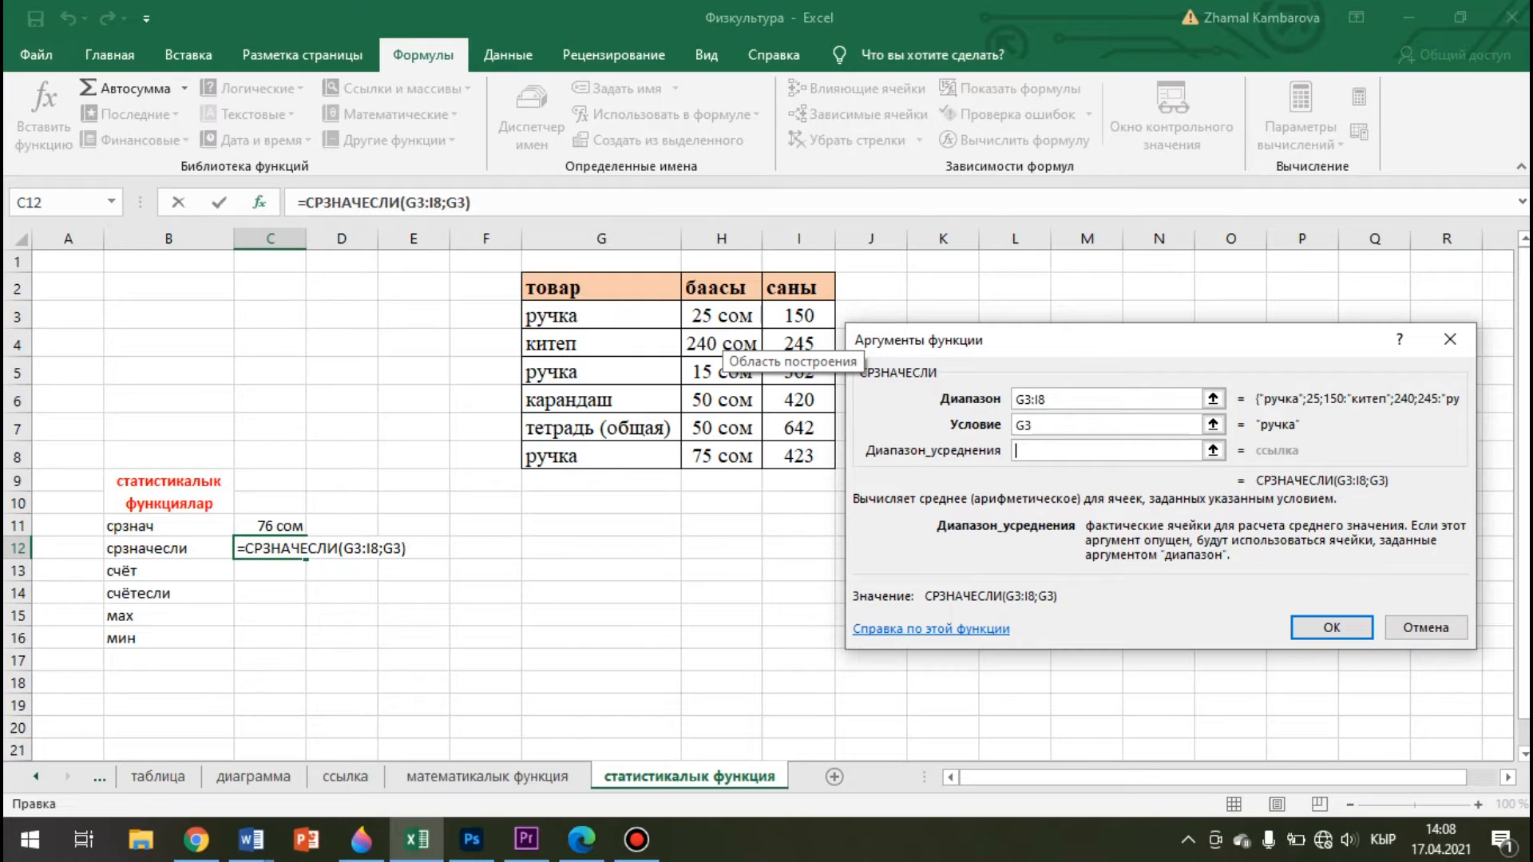
left_click_drag(721, 315, 721, 455)
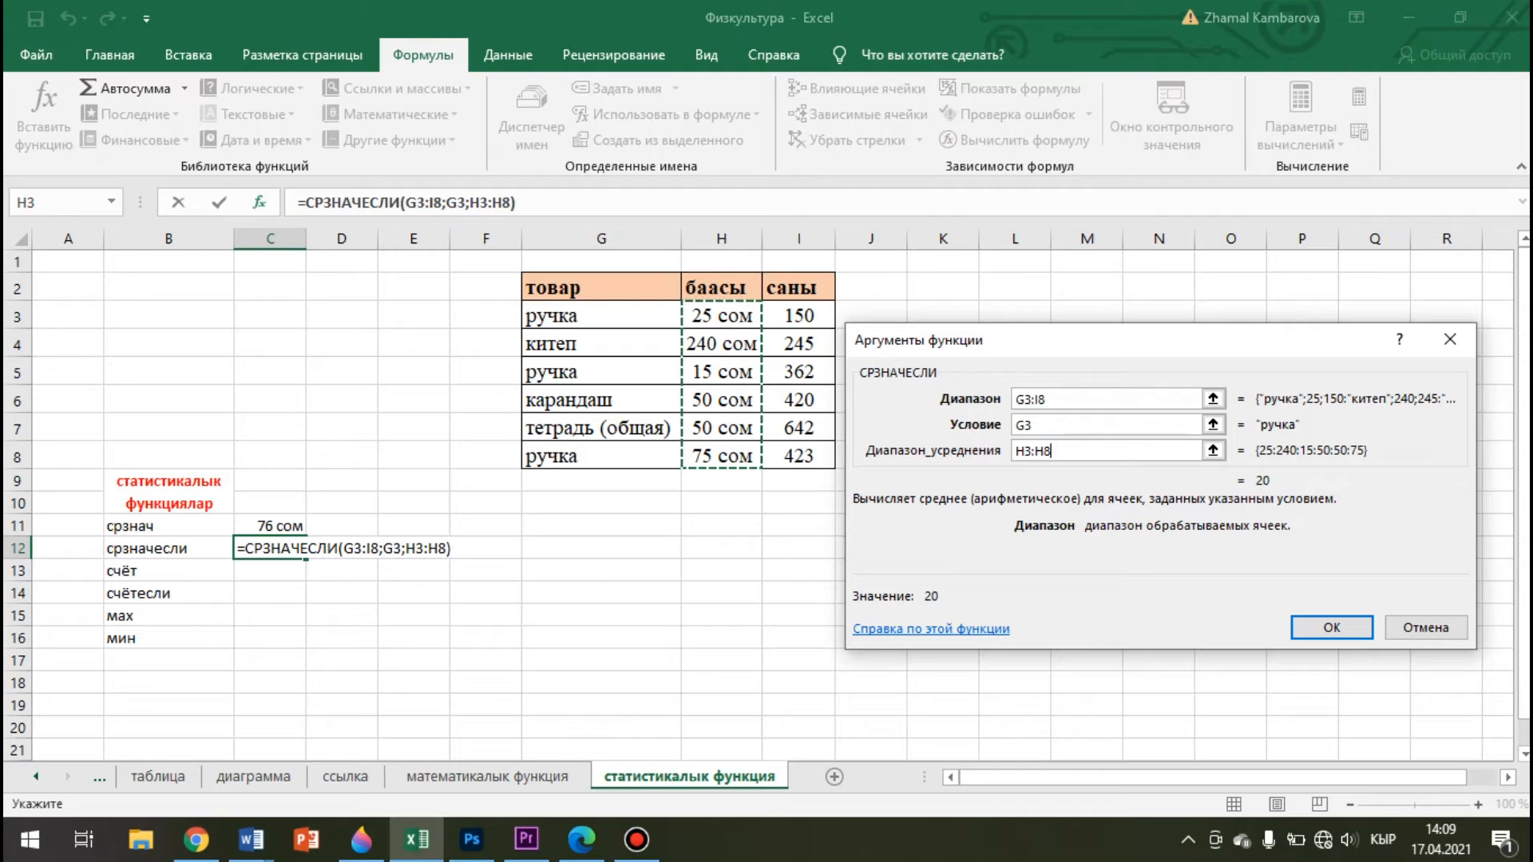
left_click(1332, 628)
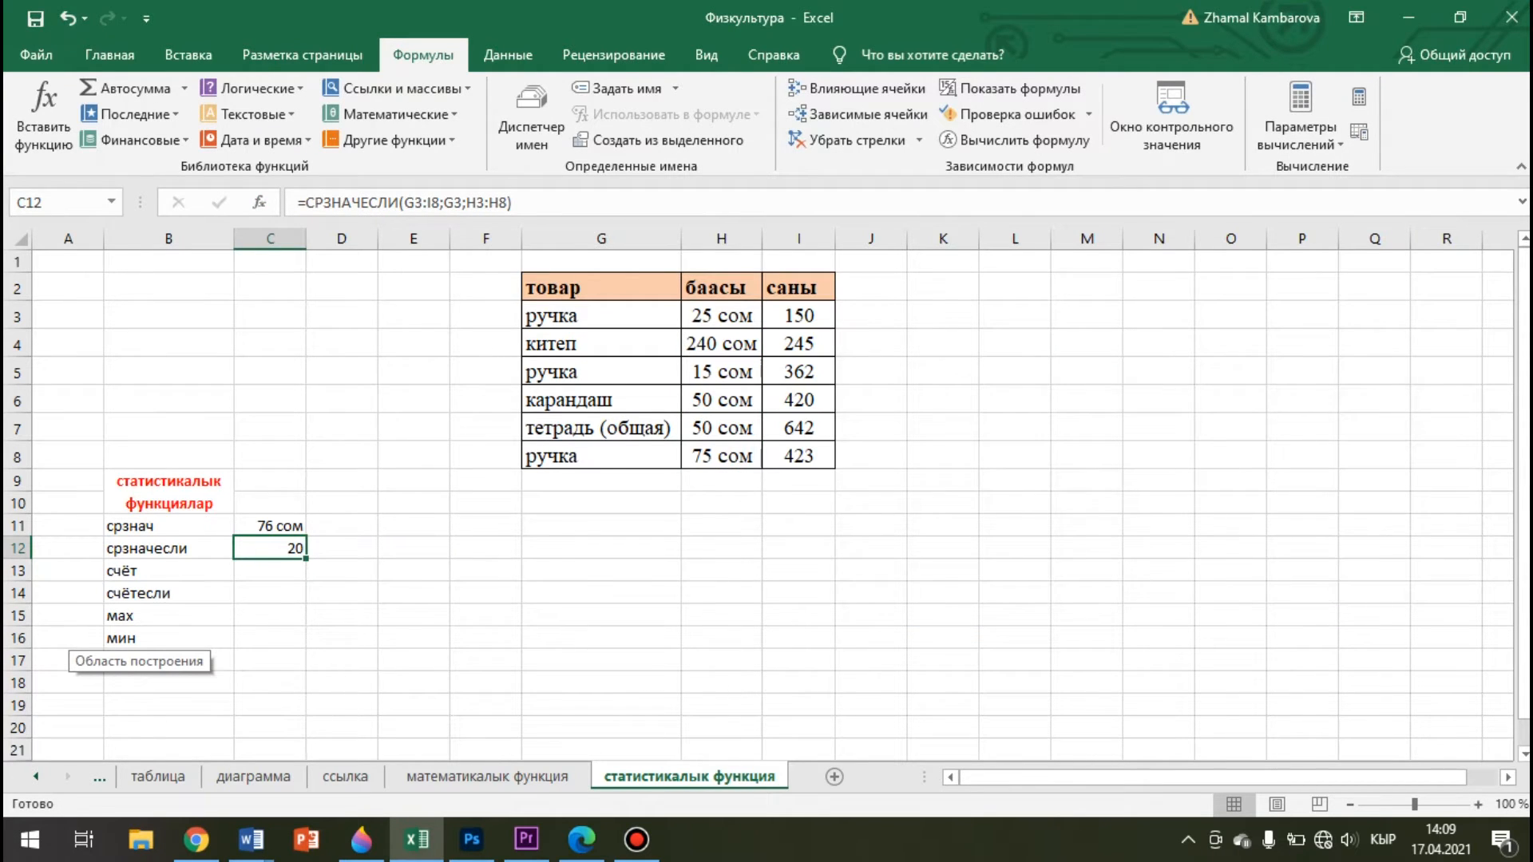
- In cell C13, enter a СЧЁТ formula over the whole product table G2:I8 and check the formula
left_click(270, 571)
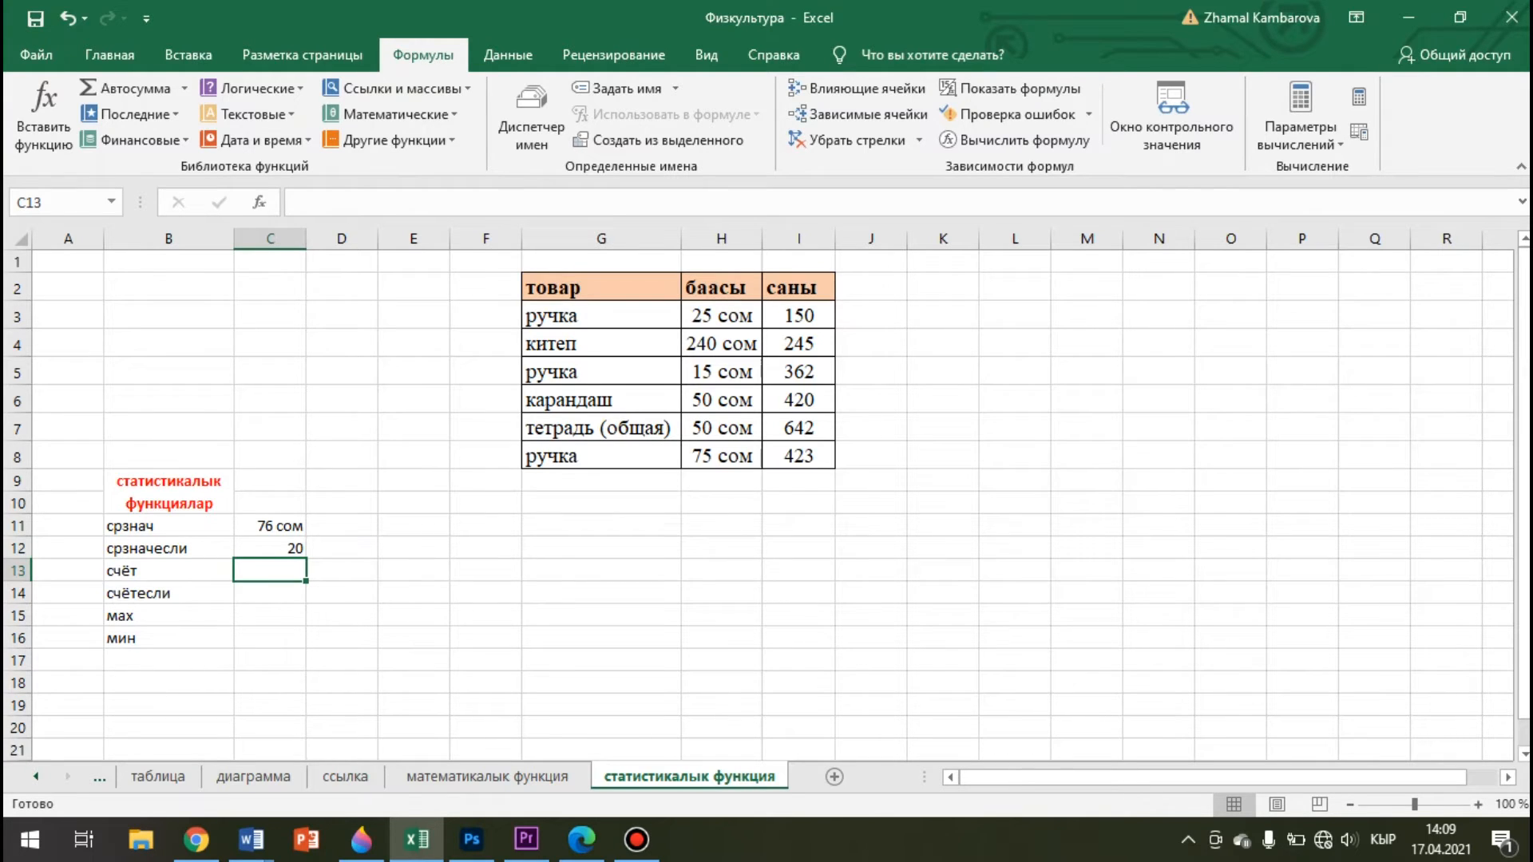
type("=сч")
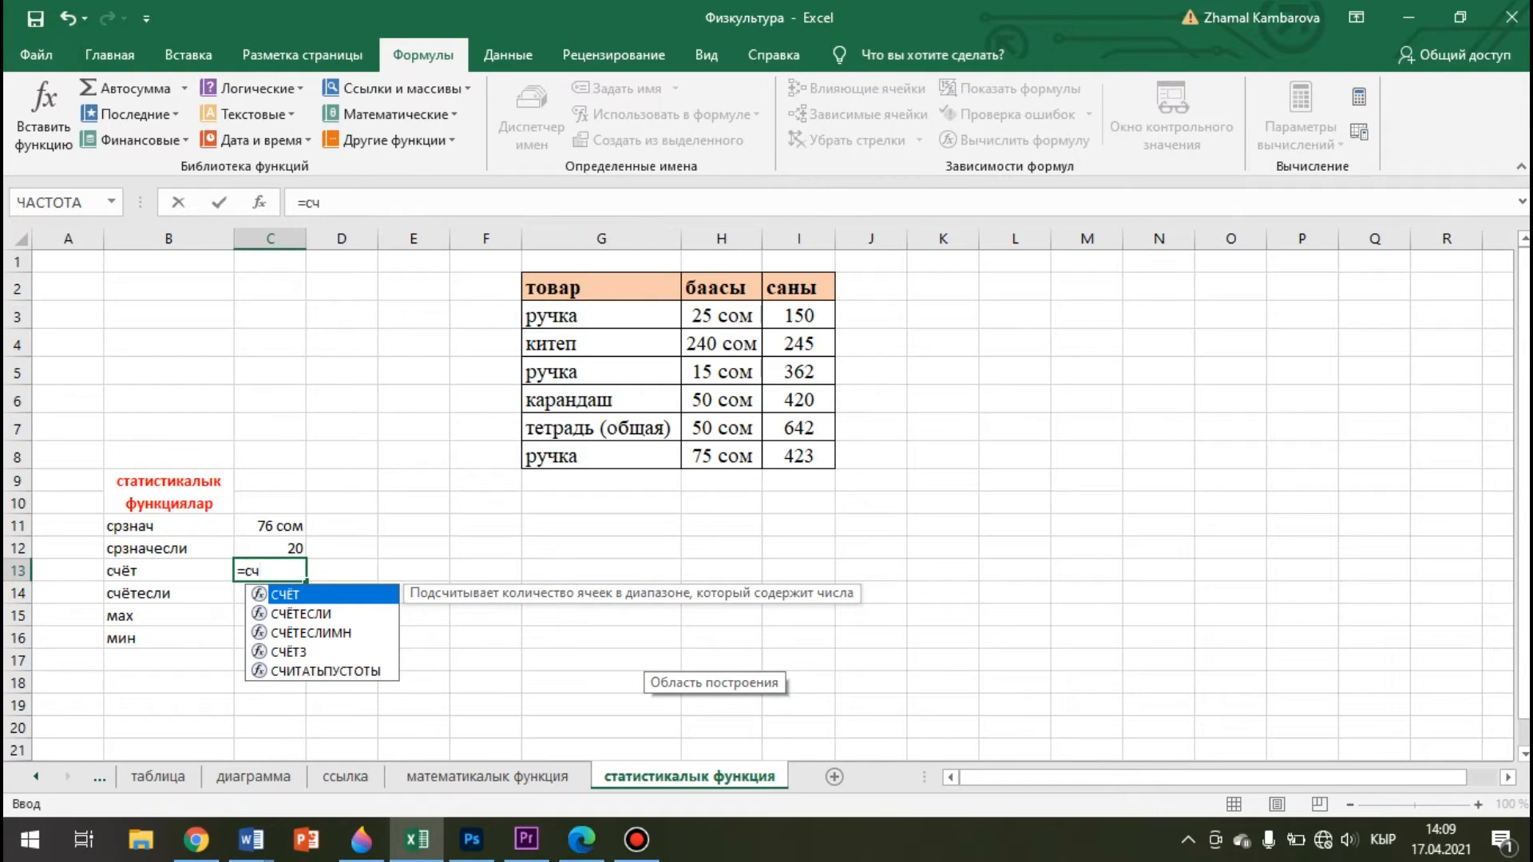
key("Tab")
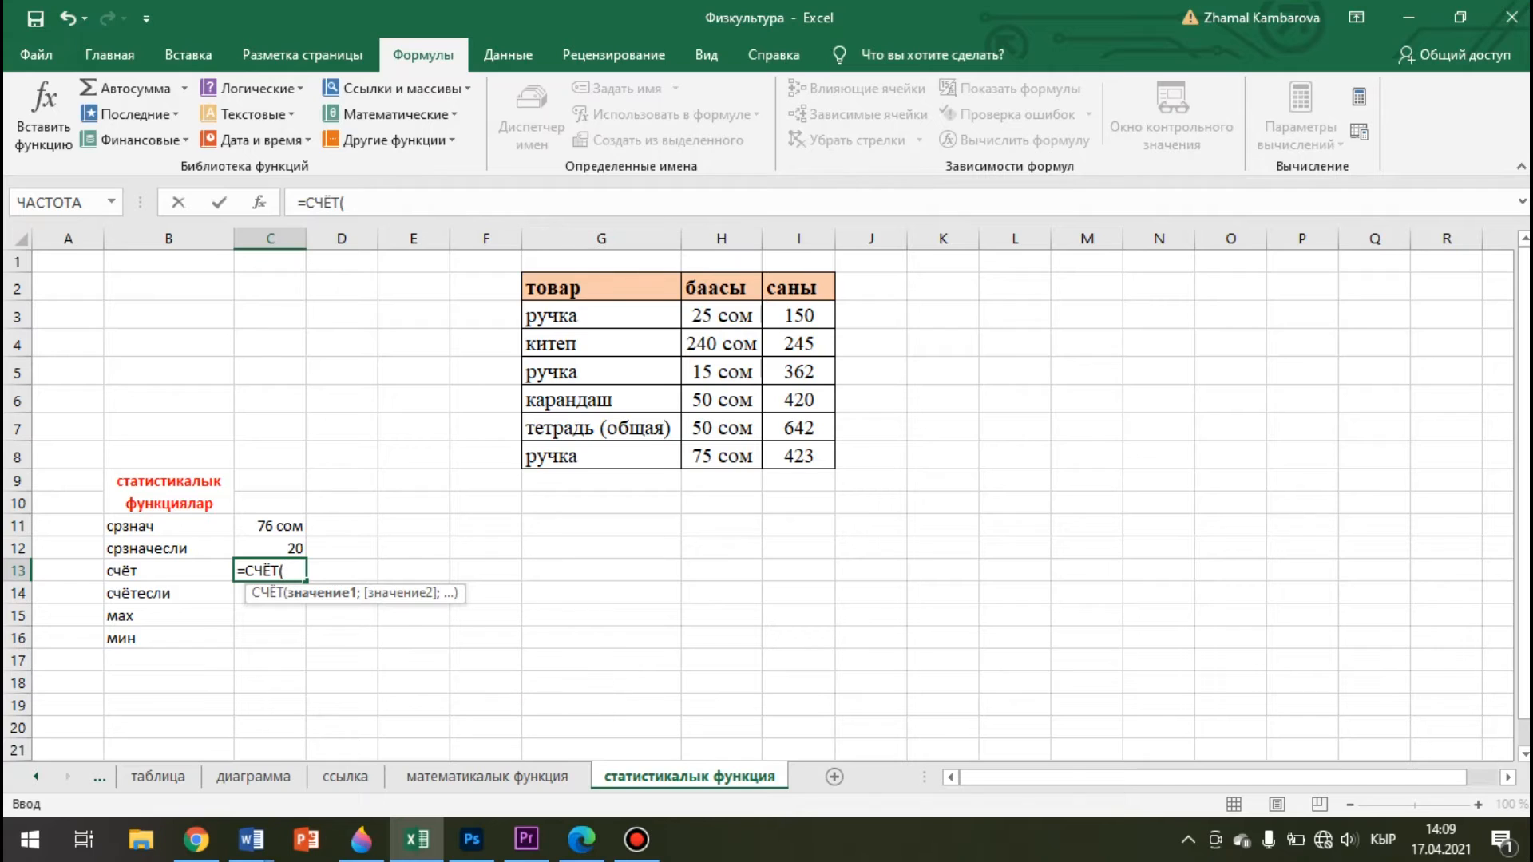
left_click_drag(559, 287, 822, 459)
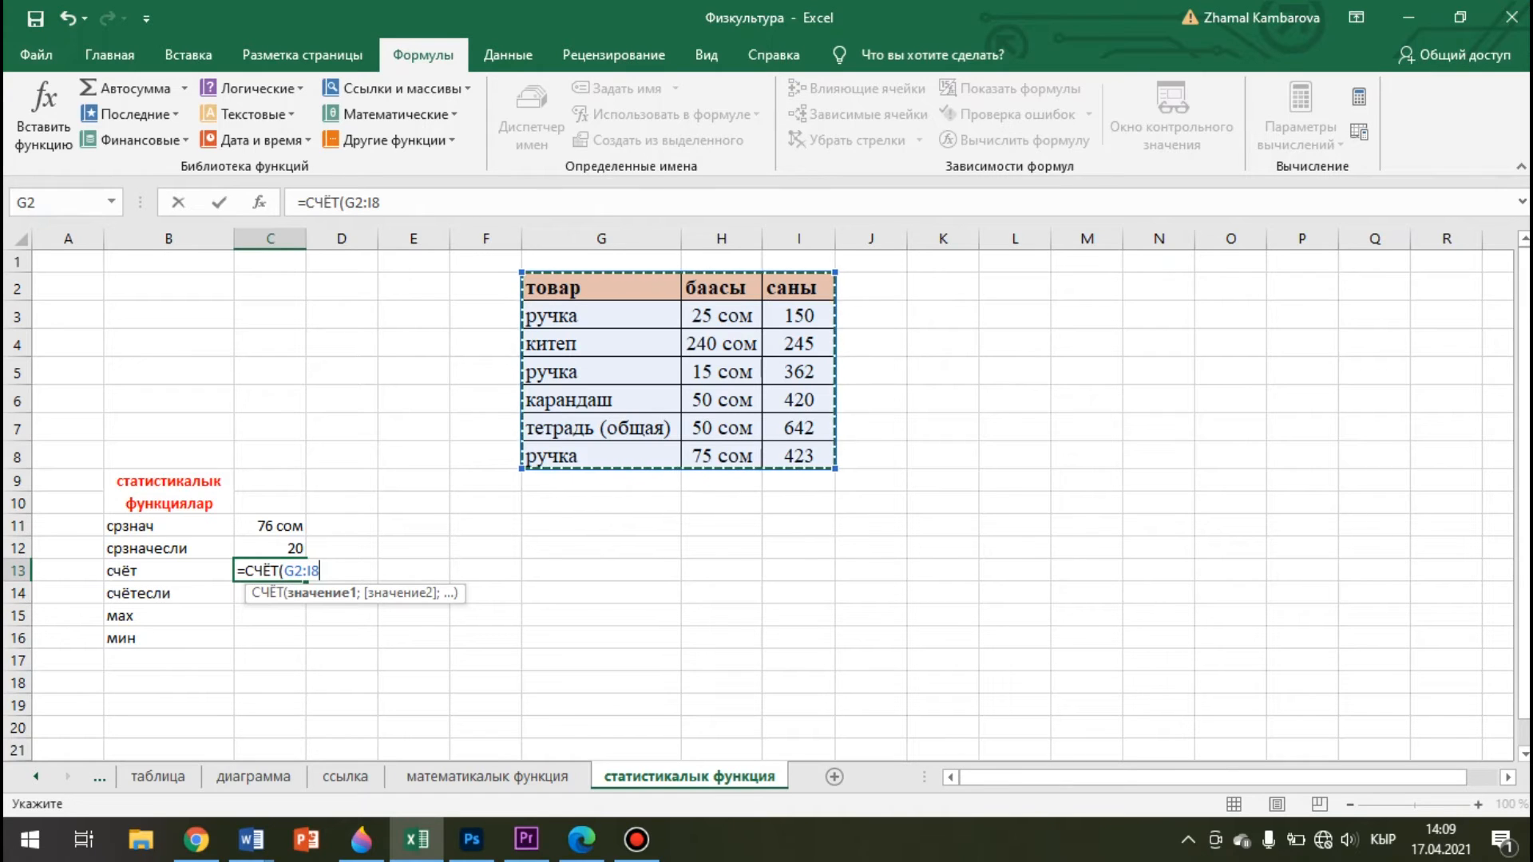
key("Return")
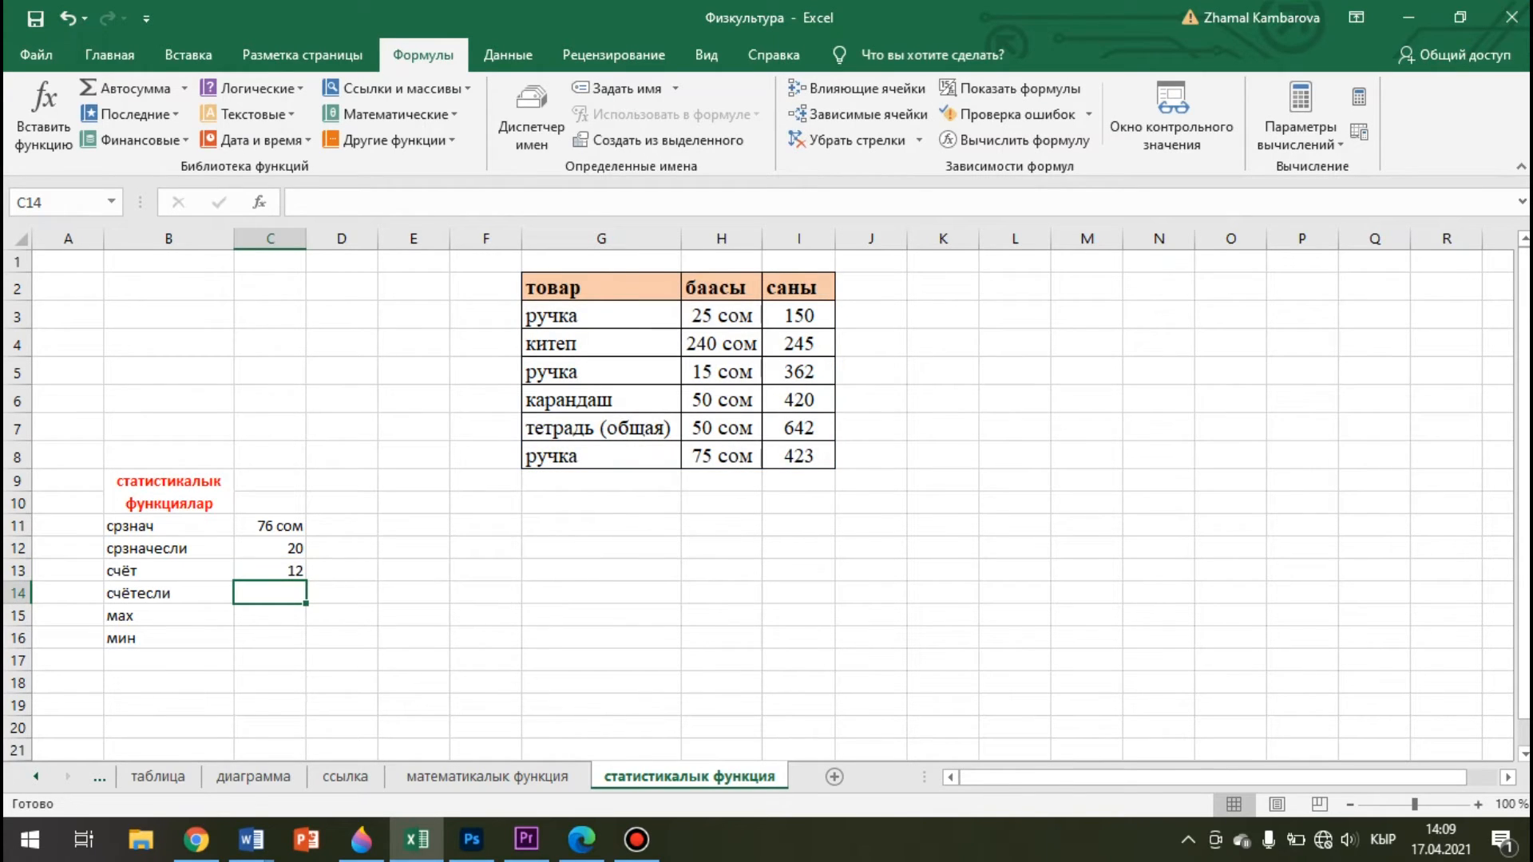
left_click(270, 571)
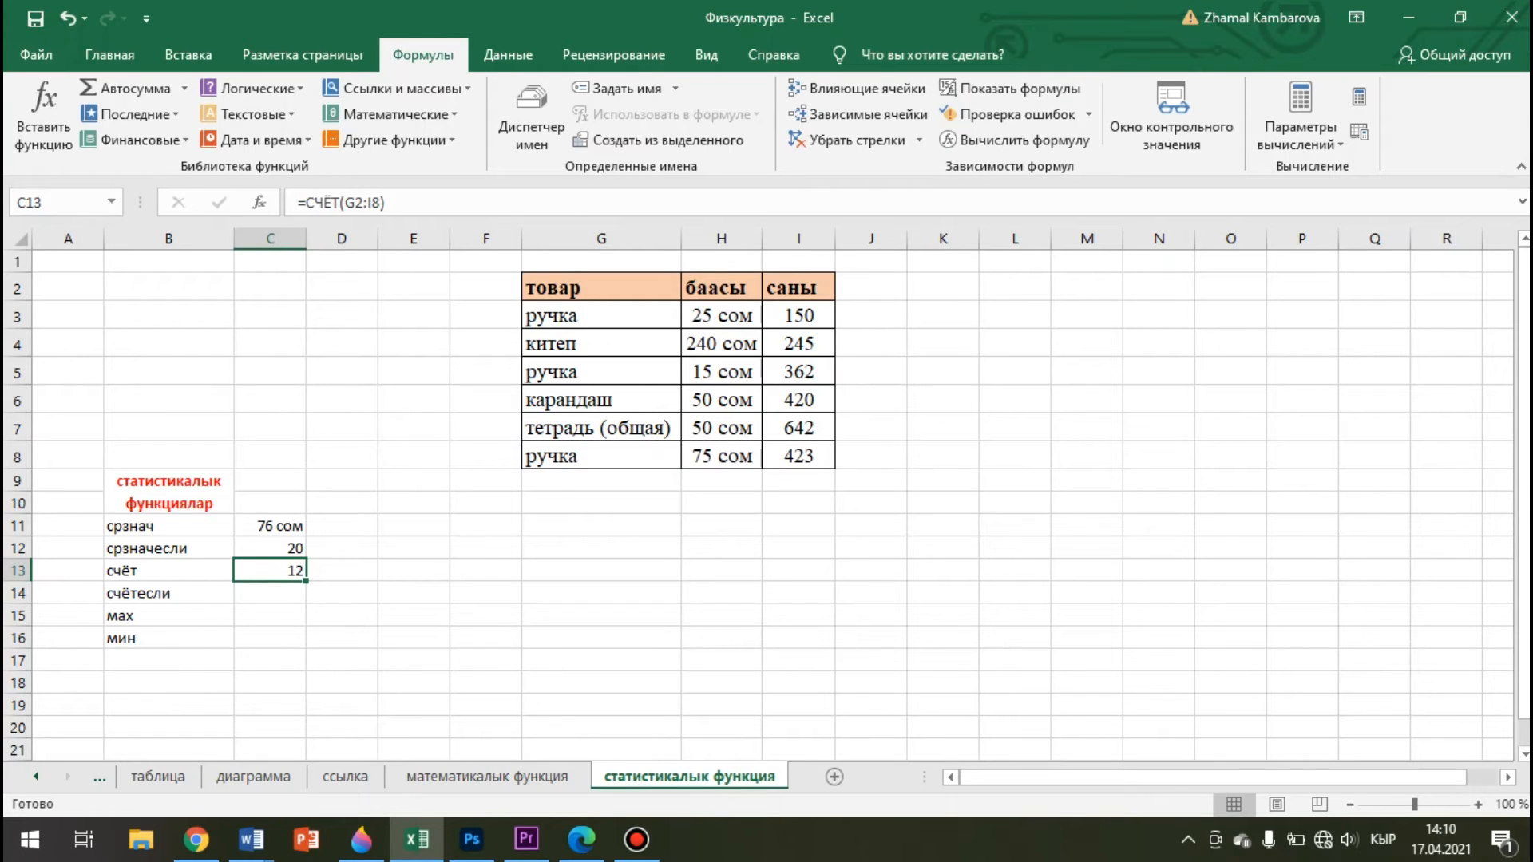
- Begin a СЧЁТЕСЛИ formula in cell C14 and open its function arguments, keeping the product table uncovered
left_click(270, 593)
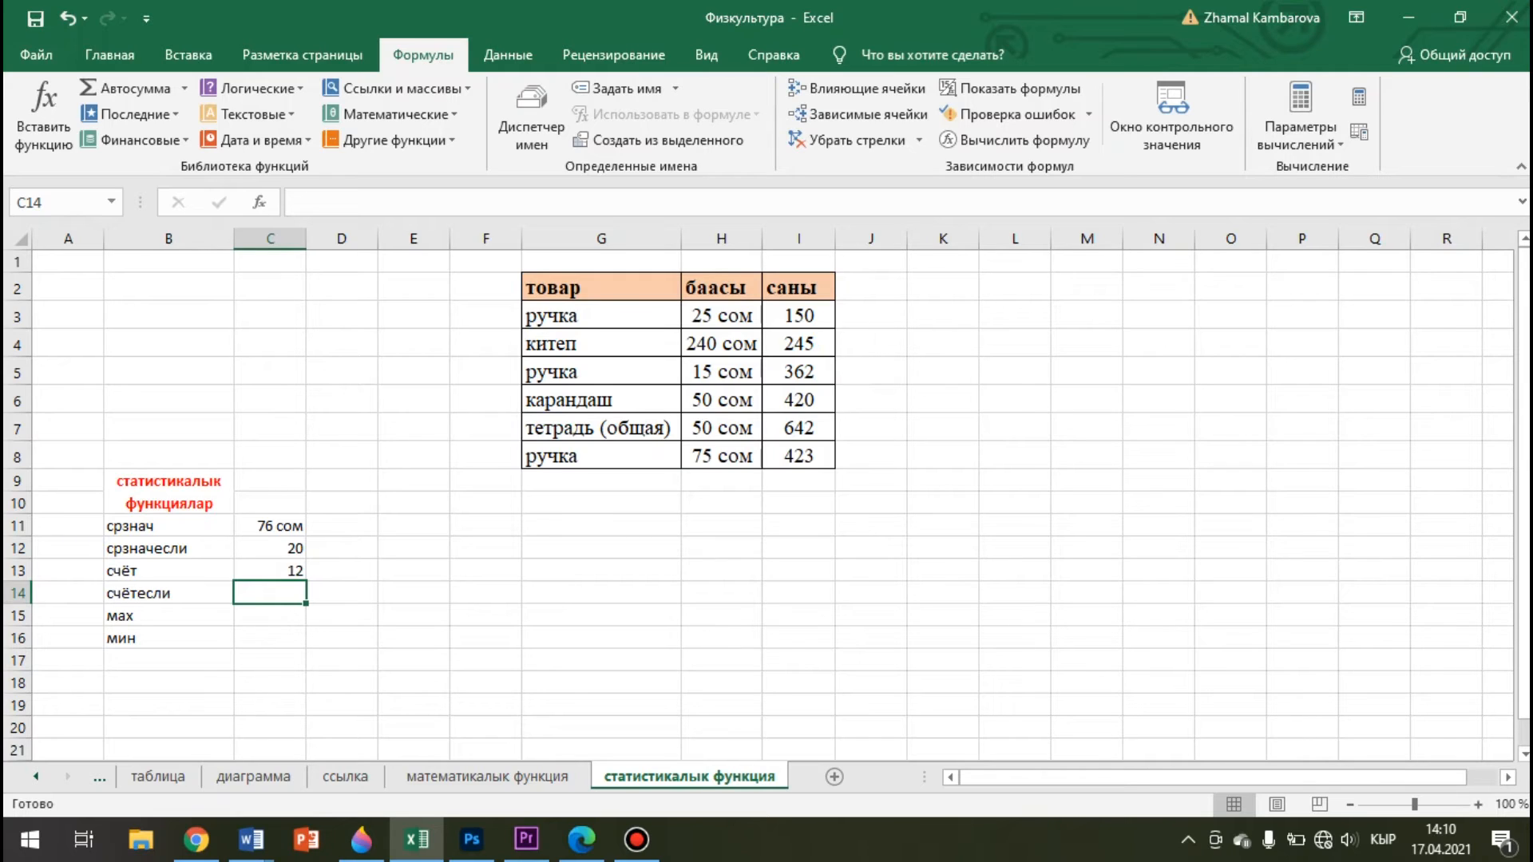
type("=сч")
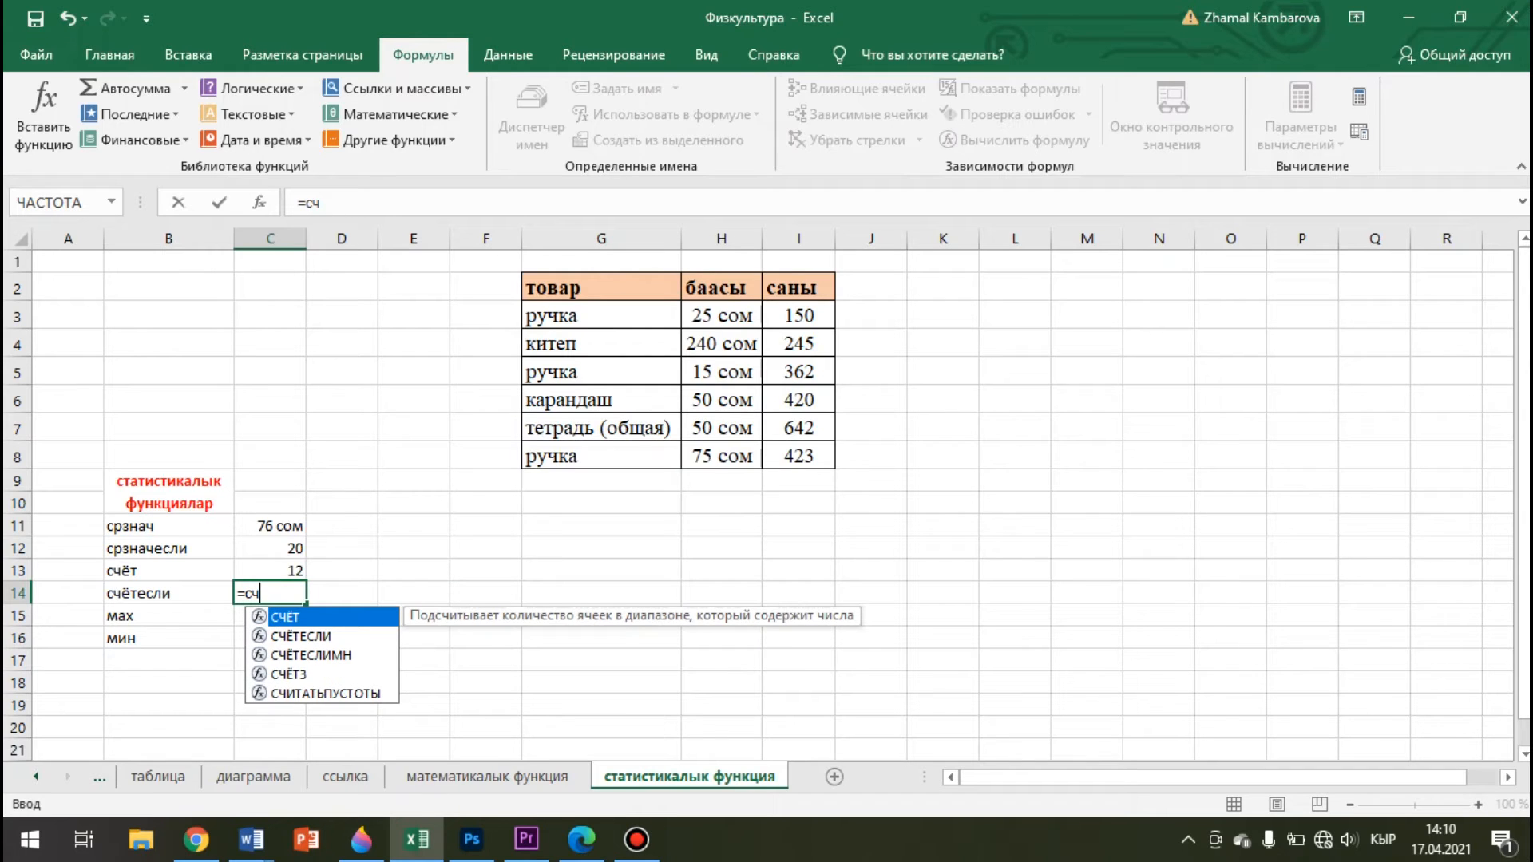
key("Down")
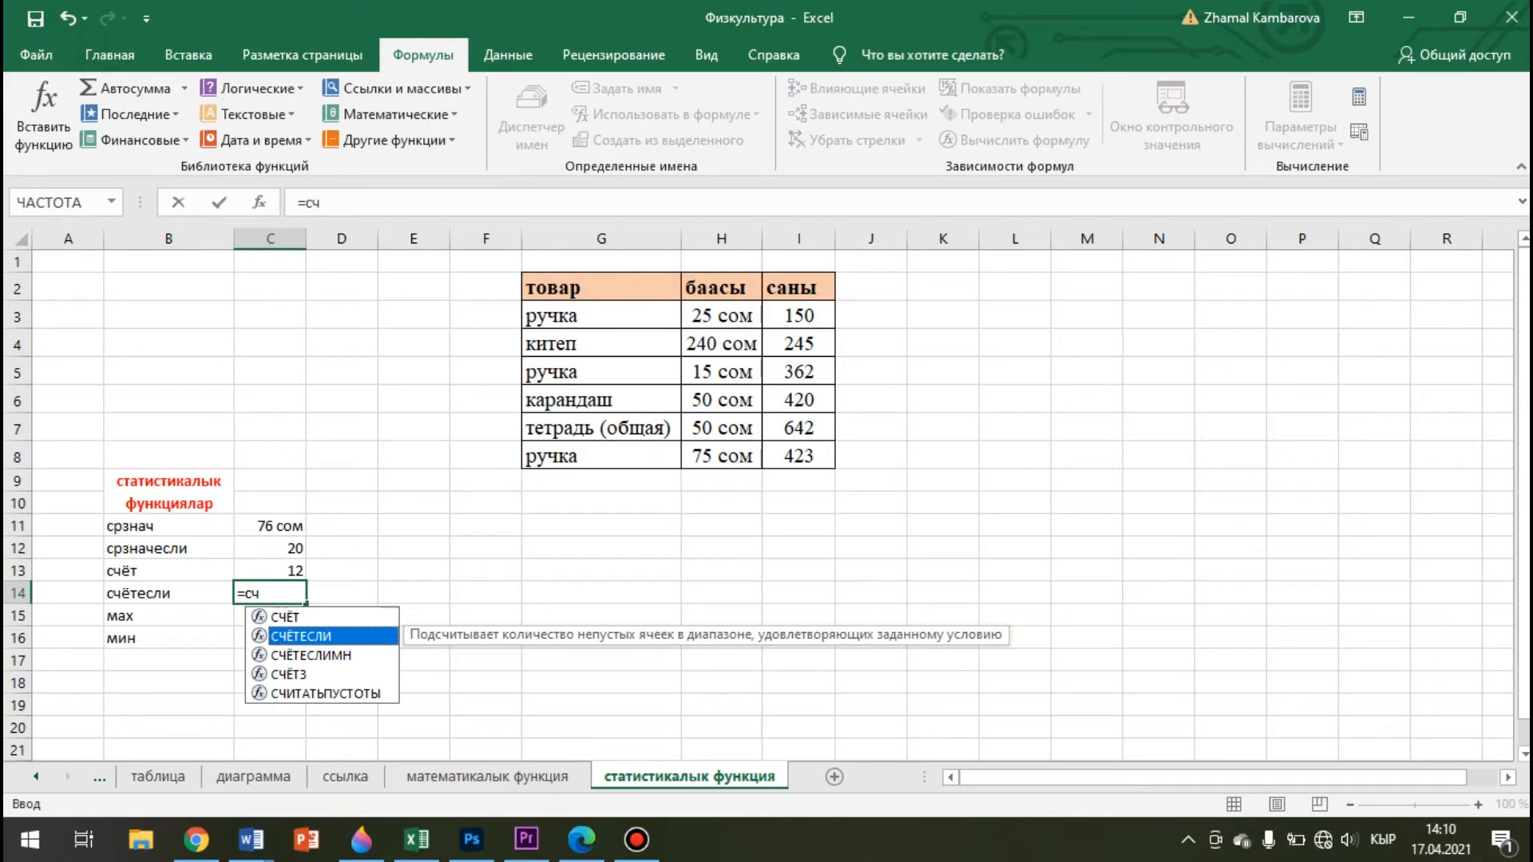
key("Tab")
key("shift+F3")
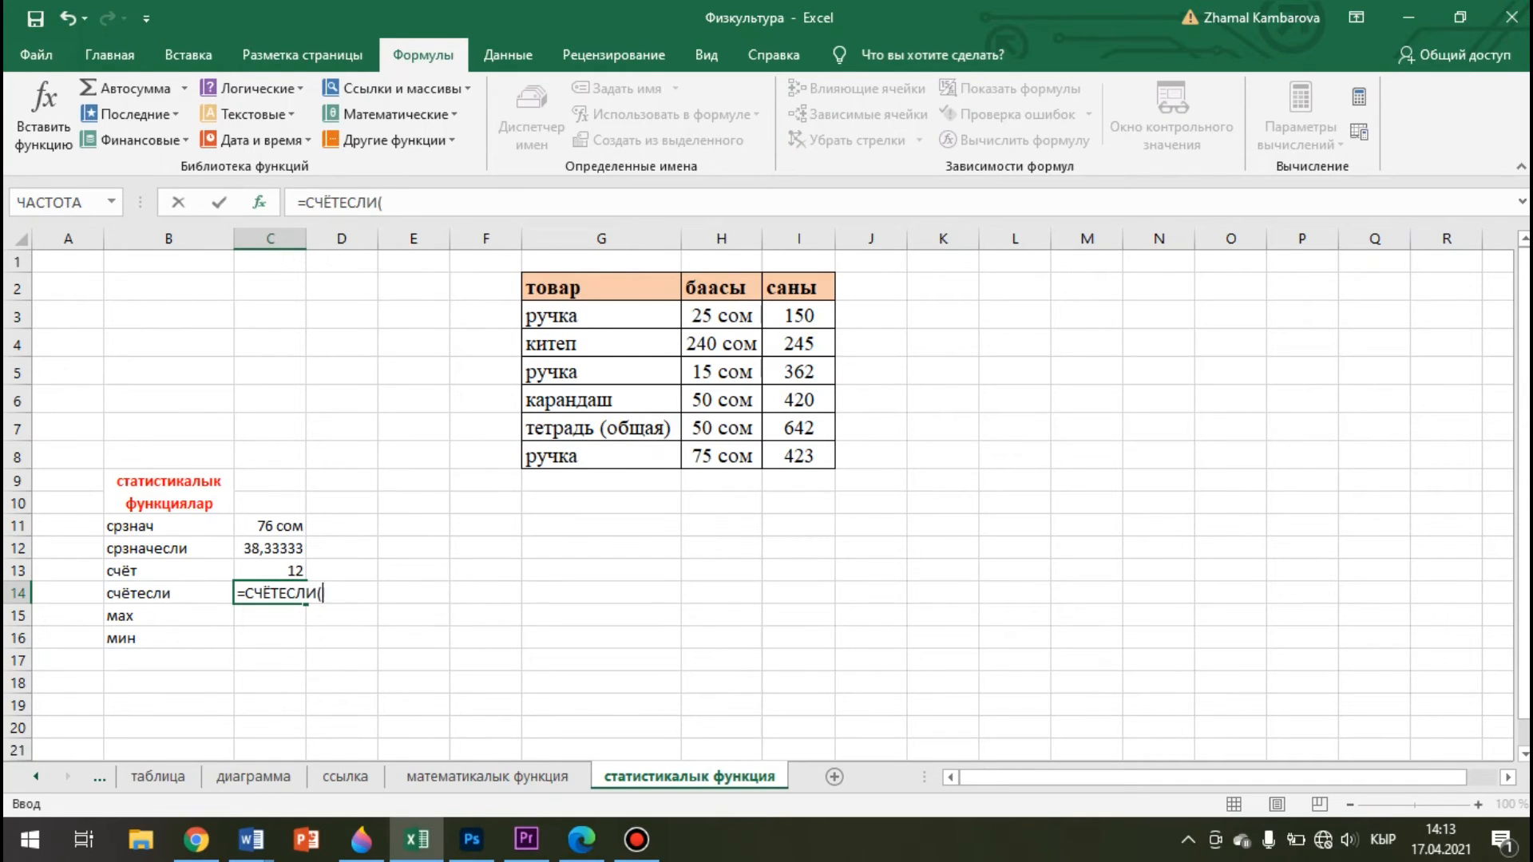
left_click_drag(1190, 479, 1265, 415)
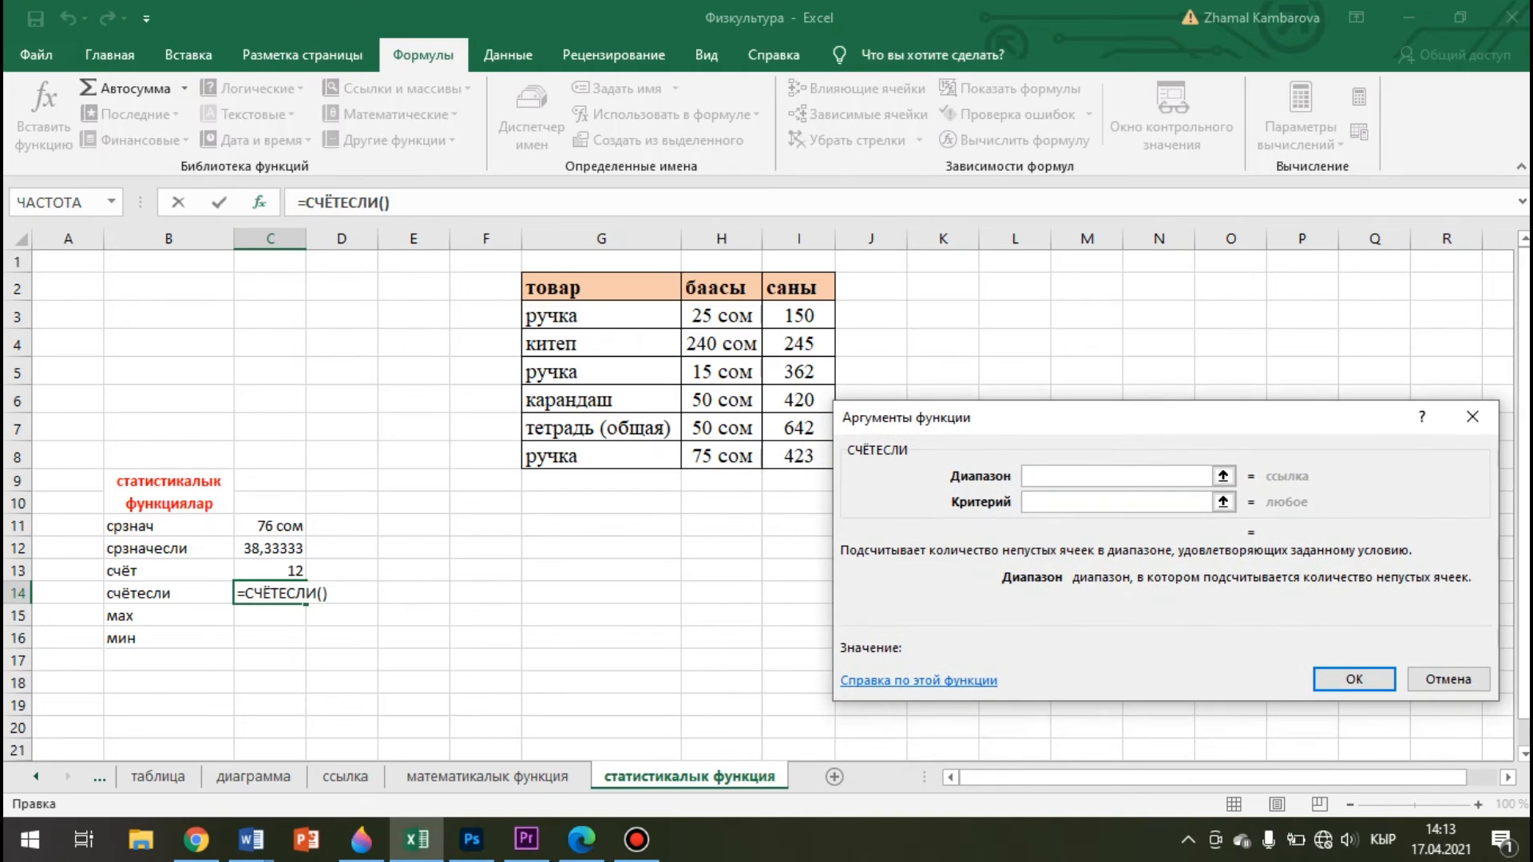
- Complete the СЧЁТЕСЛИ formula with range G3:I8 and criterion G3 (ручка), and check the formula in C14
left_click_drag(575, 316, 798, 456)
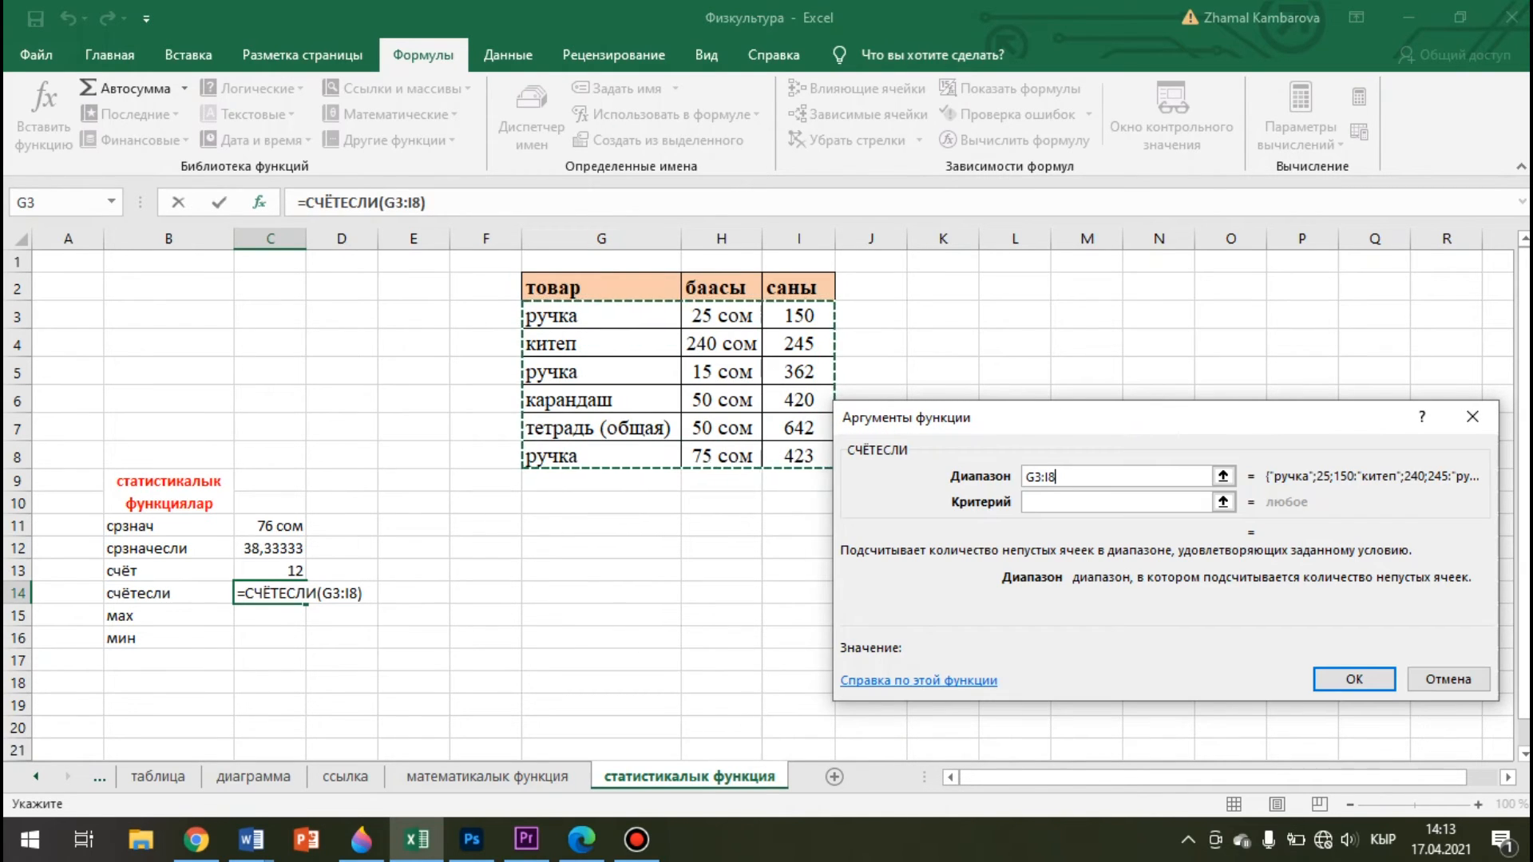
left_click(1110, 502)
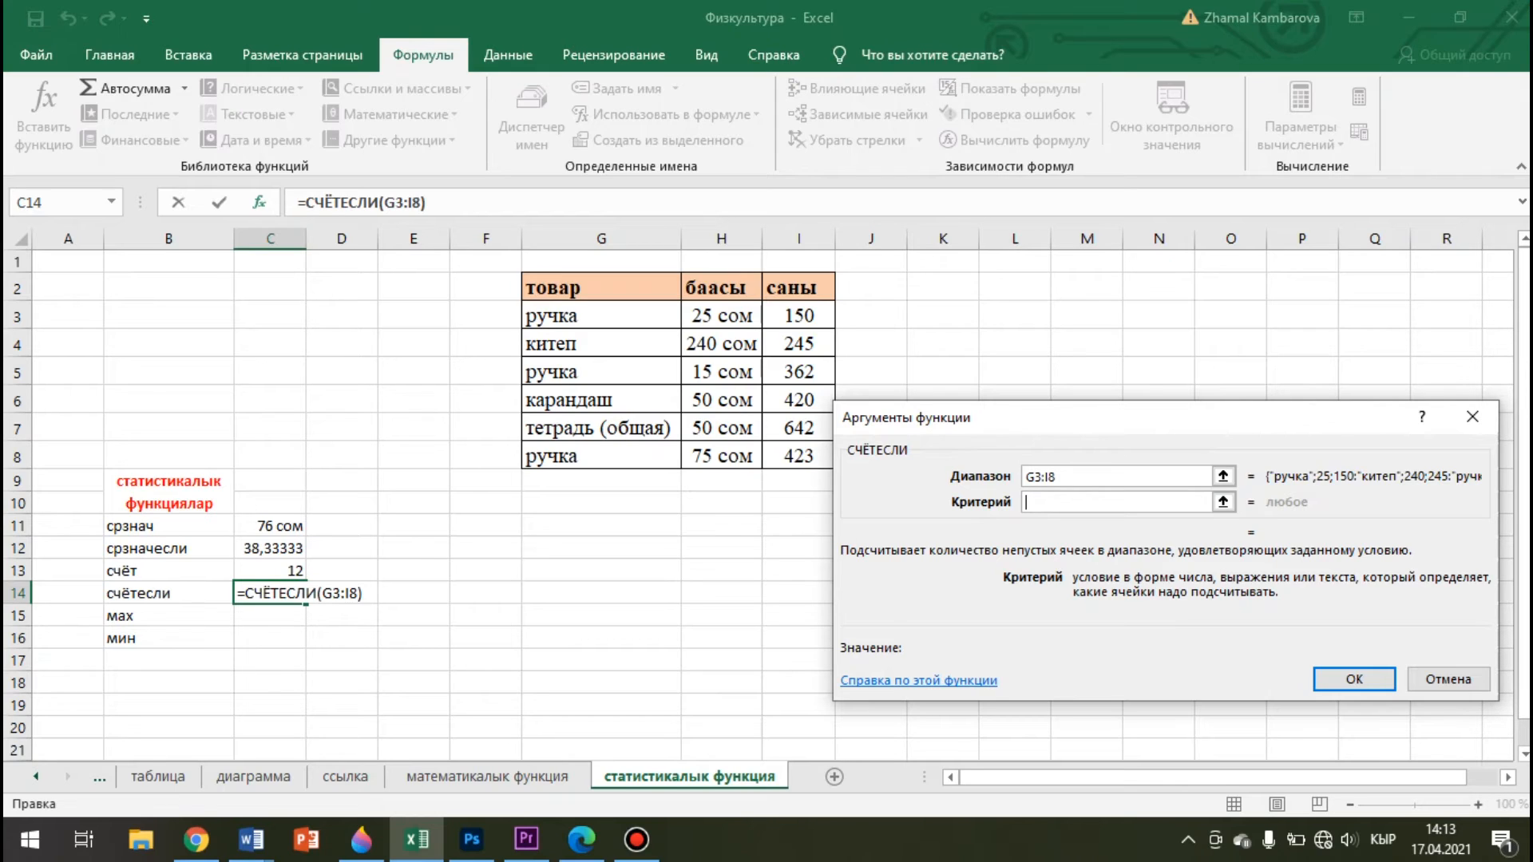
left_click(600, 315)
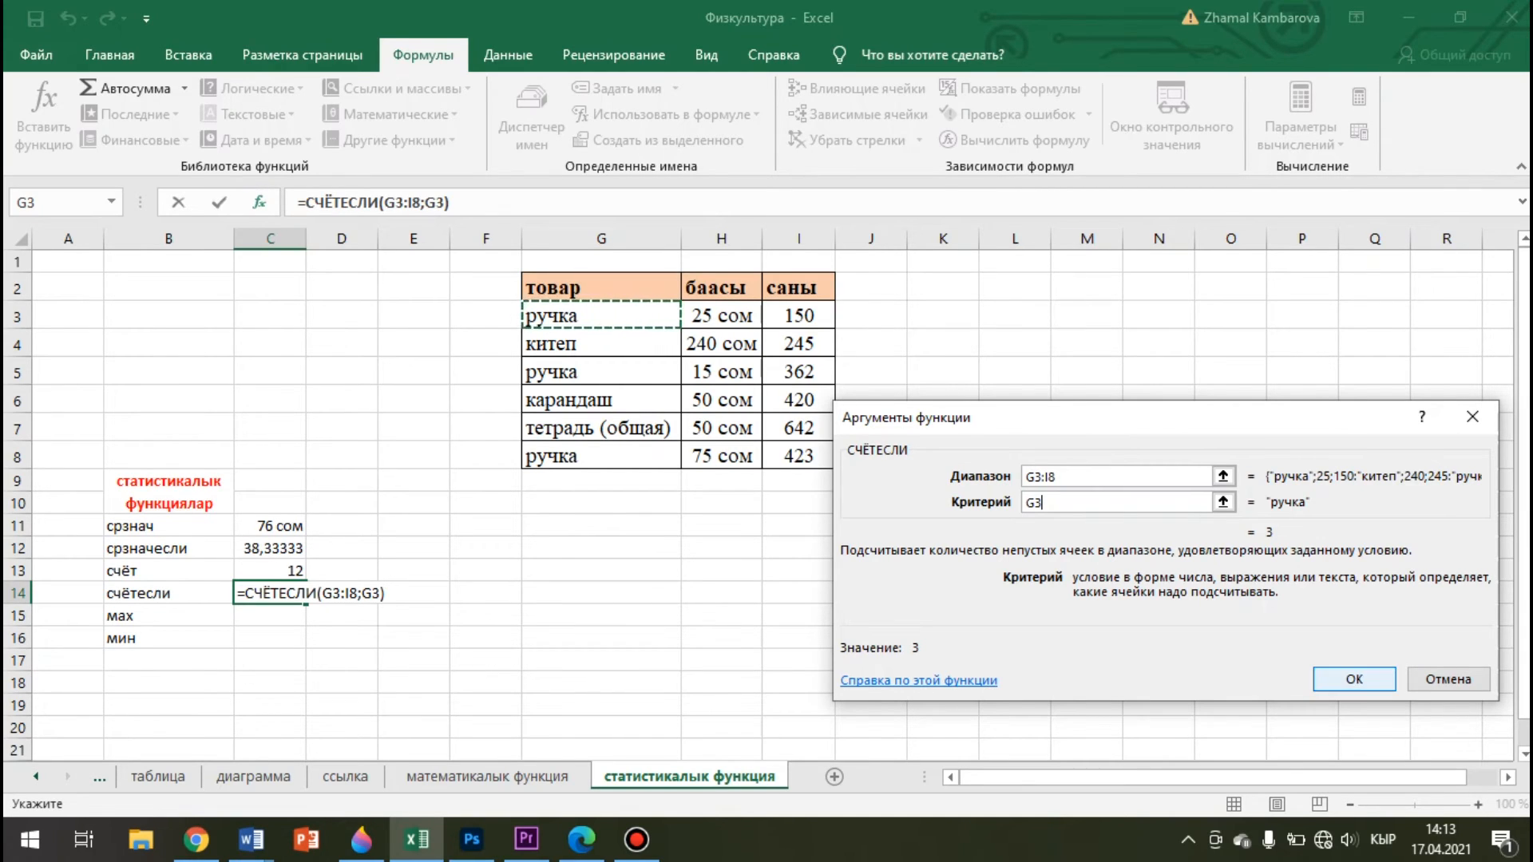
left_click(1354, 679)
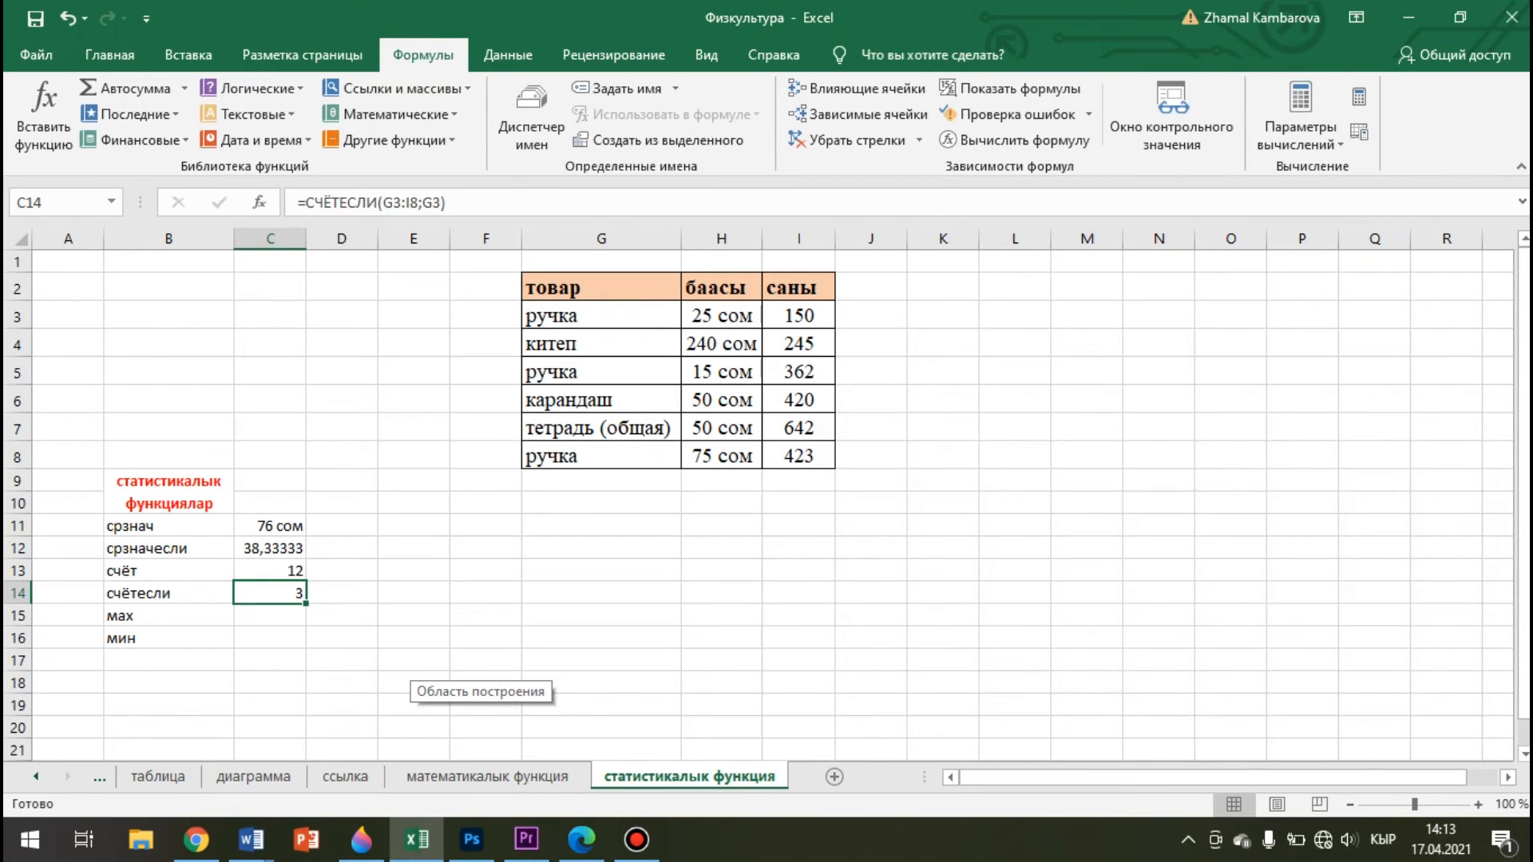
double_click(264, 593)
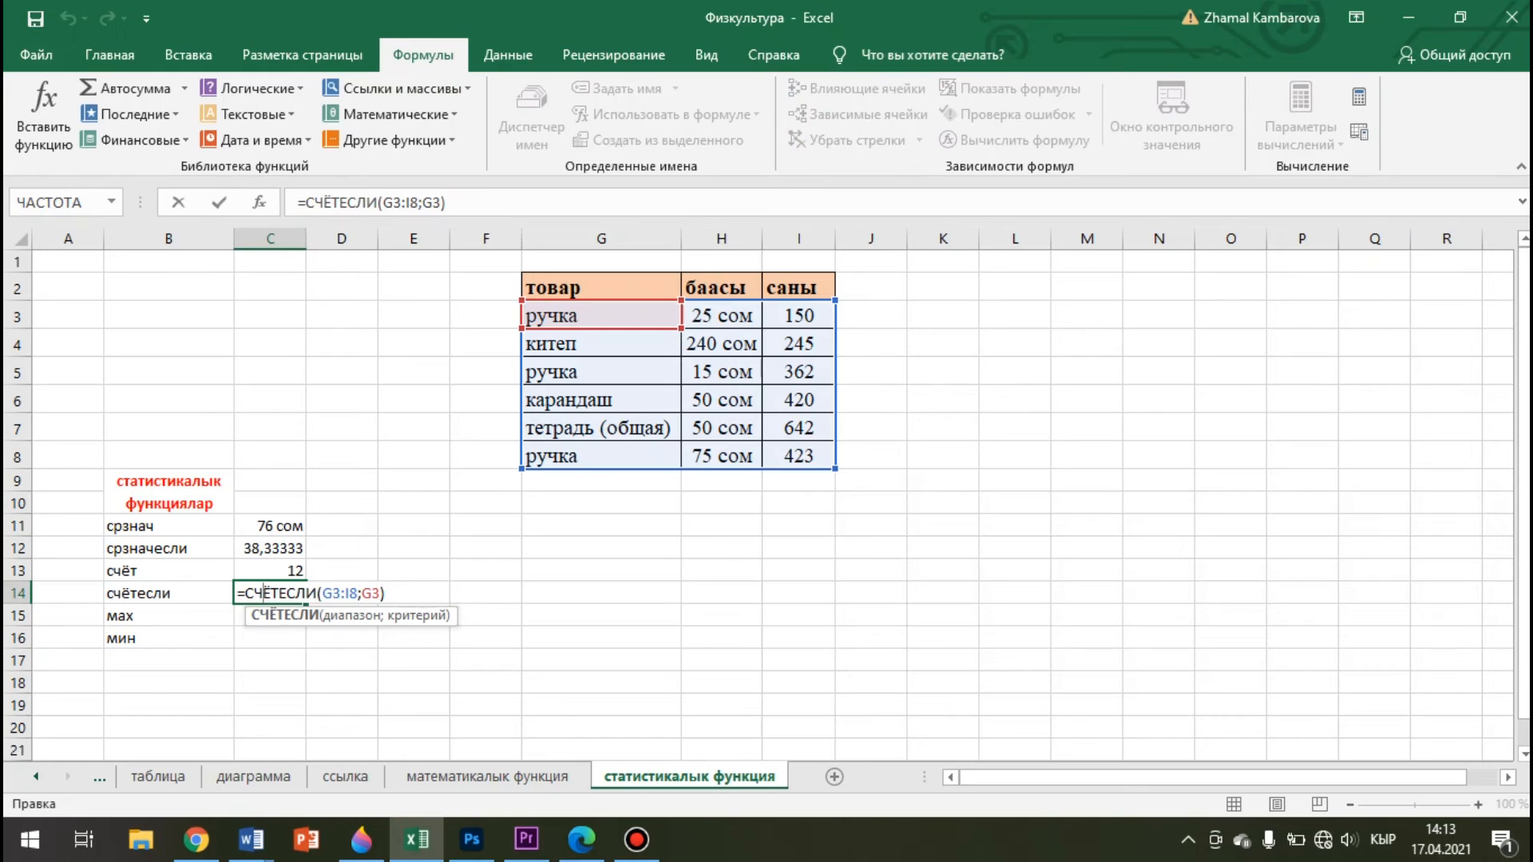
left_click(601, 616)
left_click(270, 593)
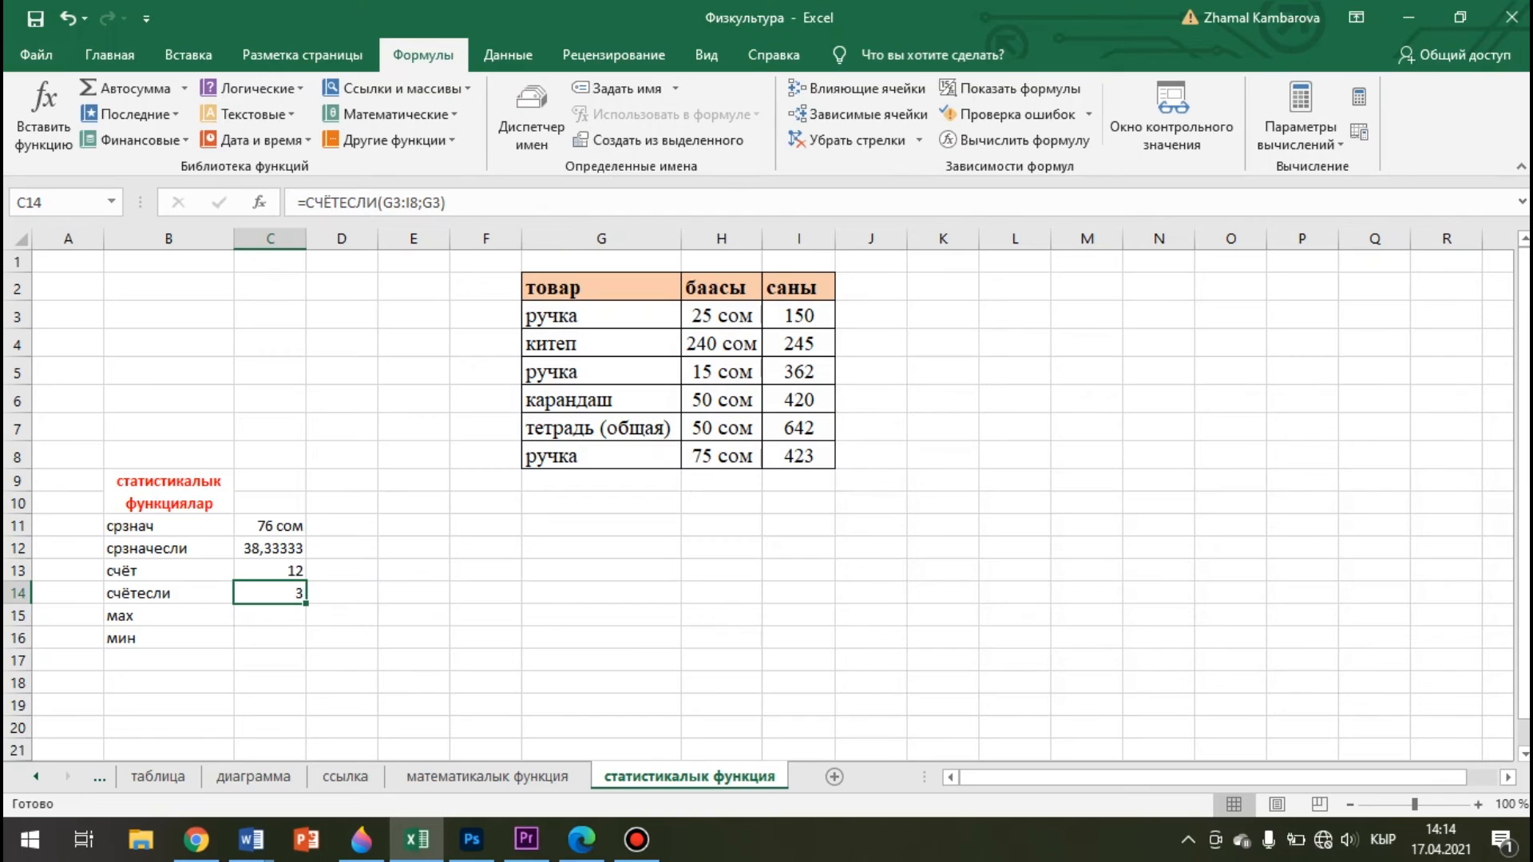
- In cell C15, enter a МАКС formula over the prices and quantities H3:I8 and check the formula
left_click(270, 615)
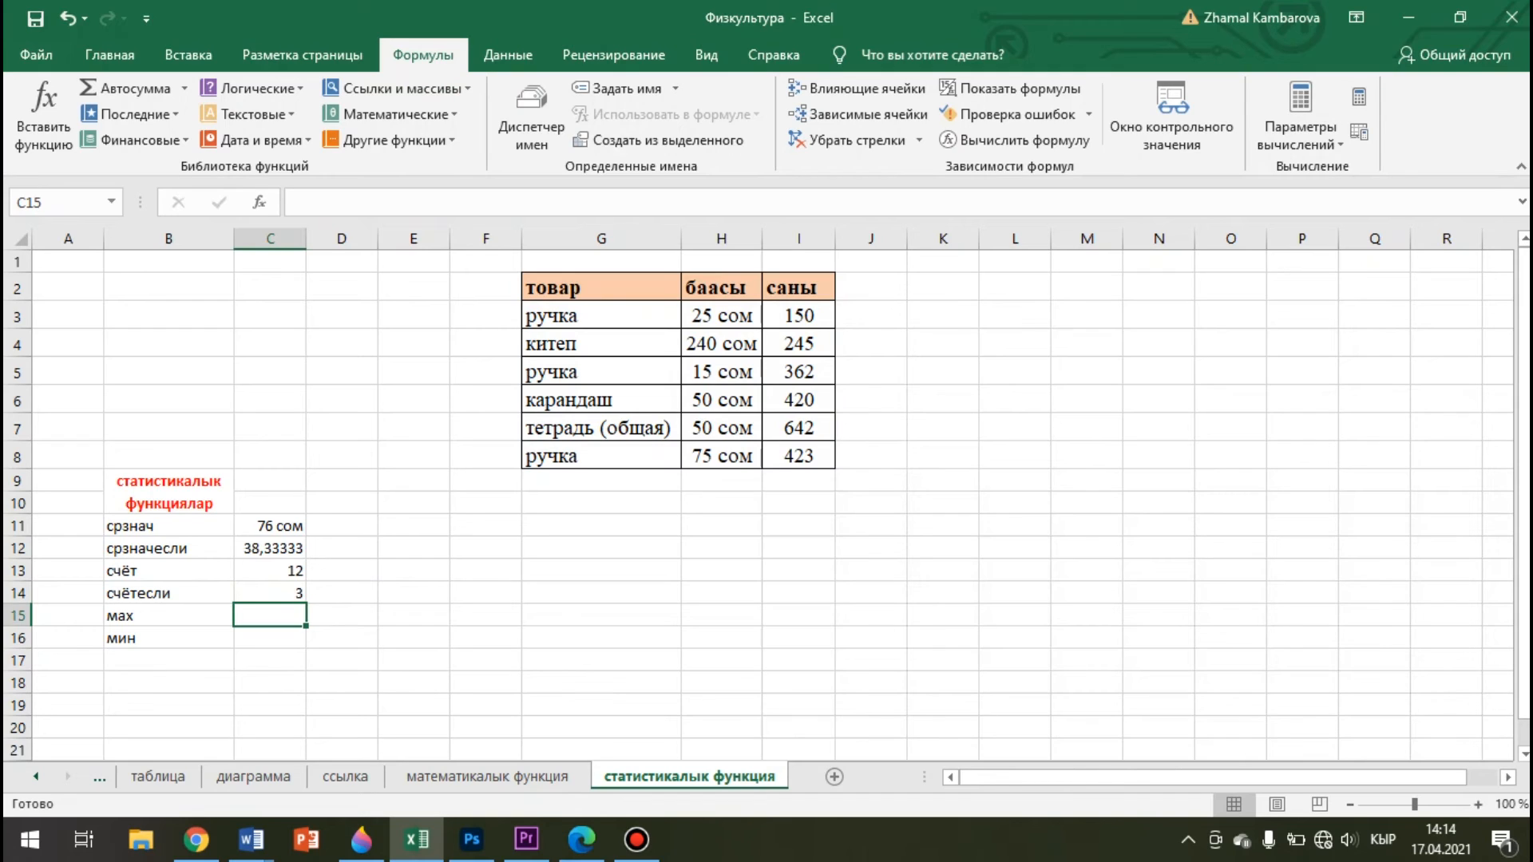
type("=")
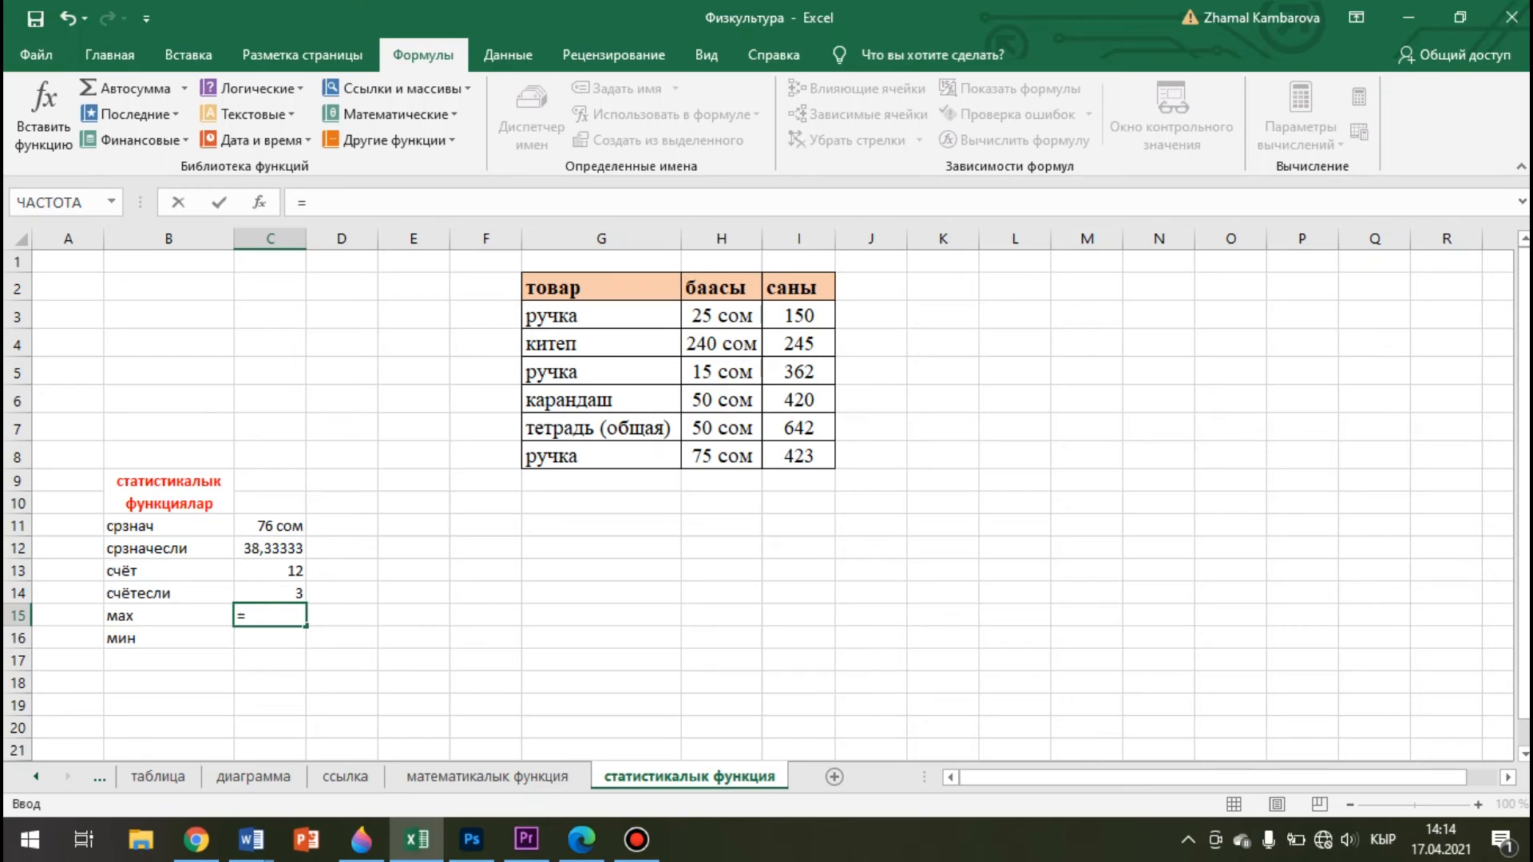
type("макс")
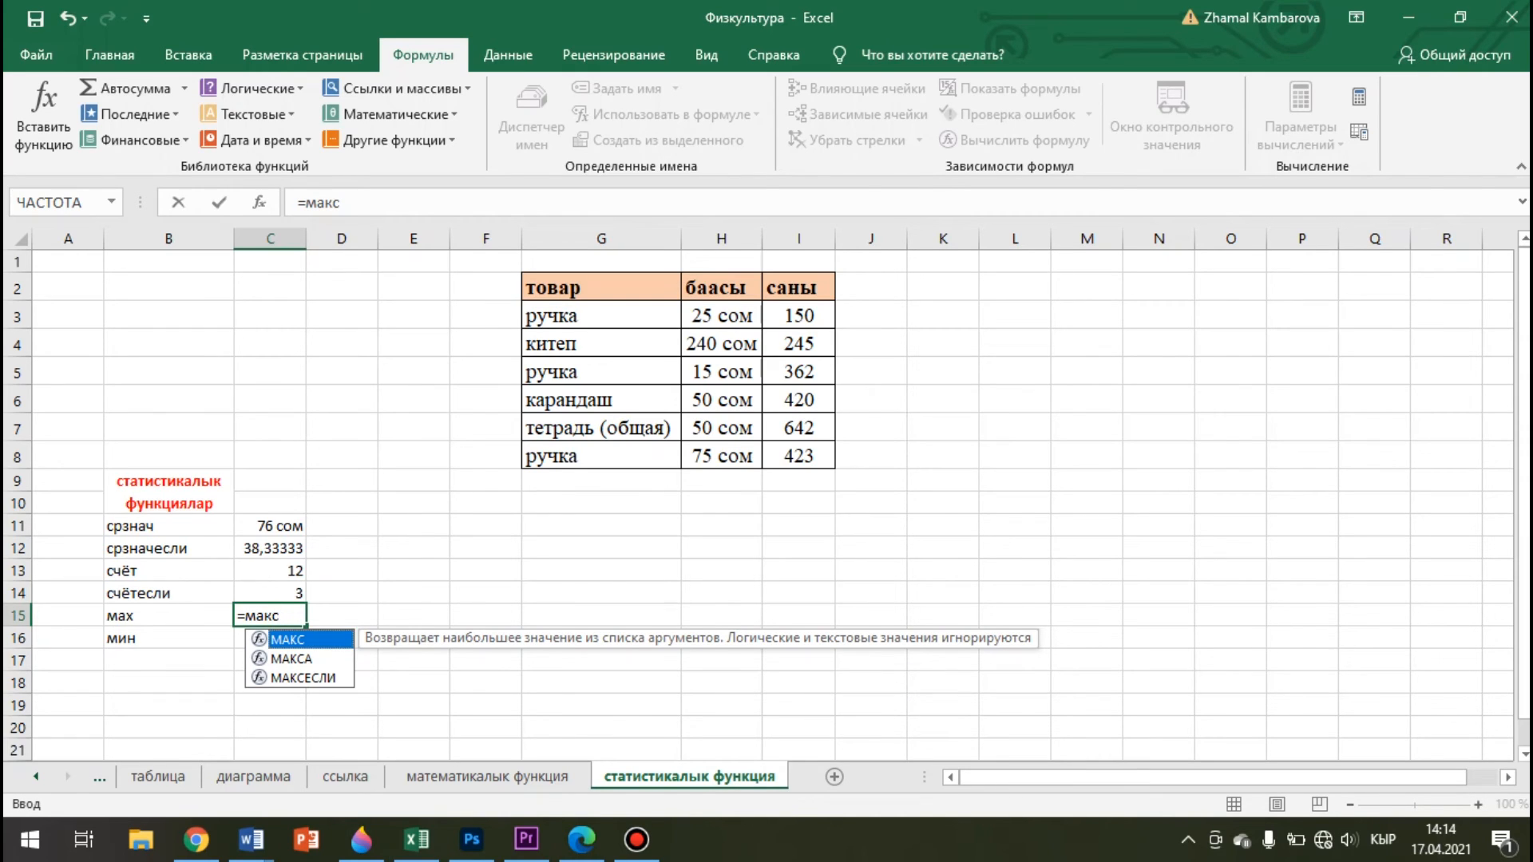
key("Tab")
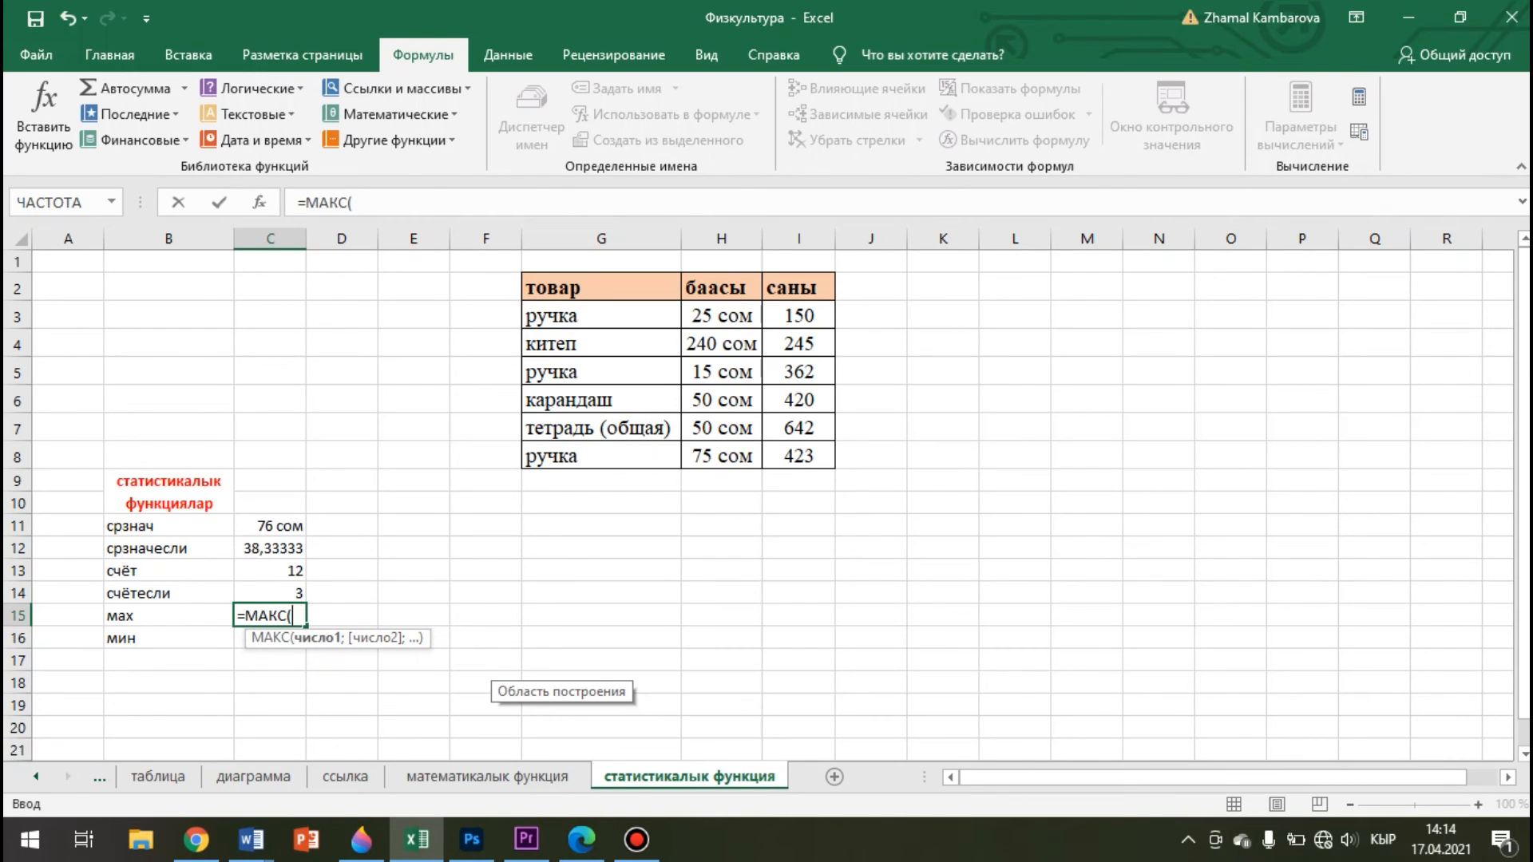
left_click_drag(719, 316, 799, 456)
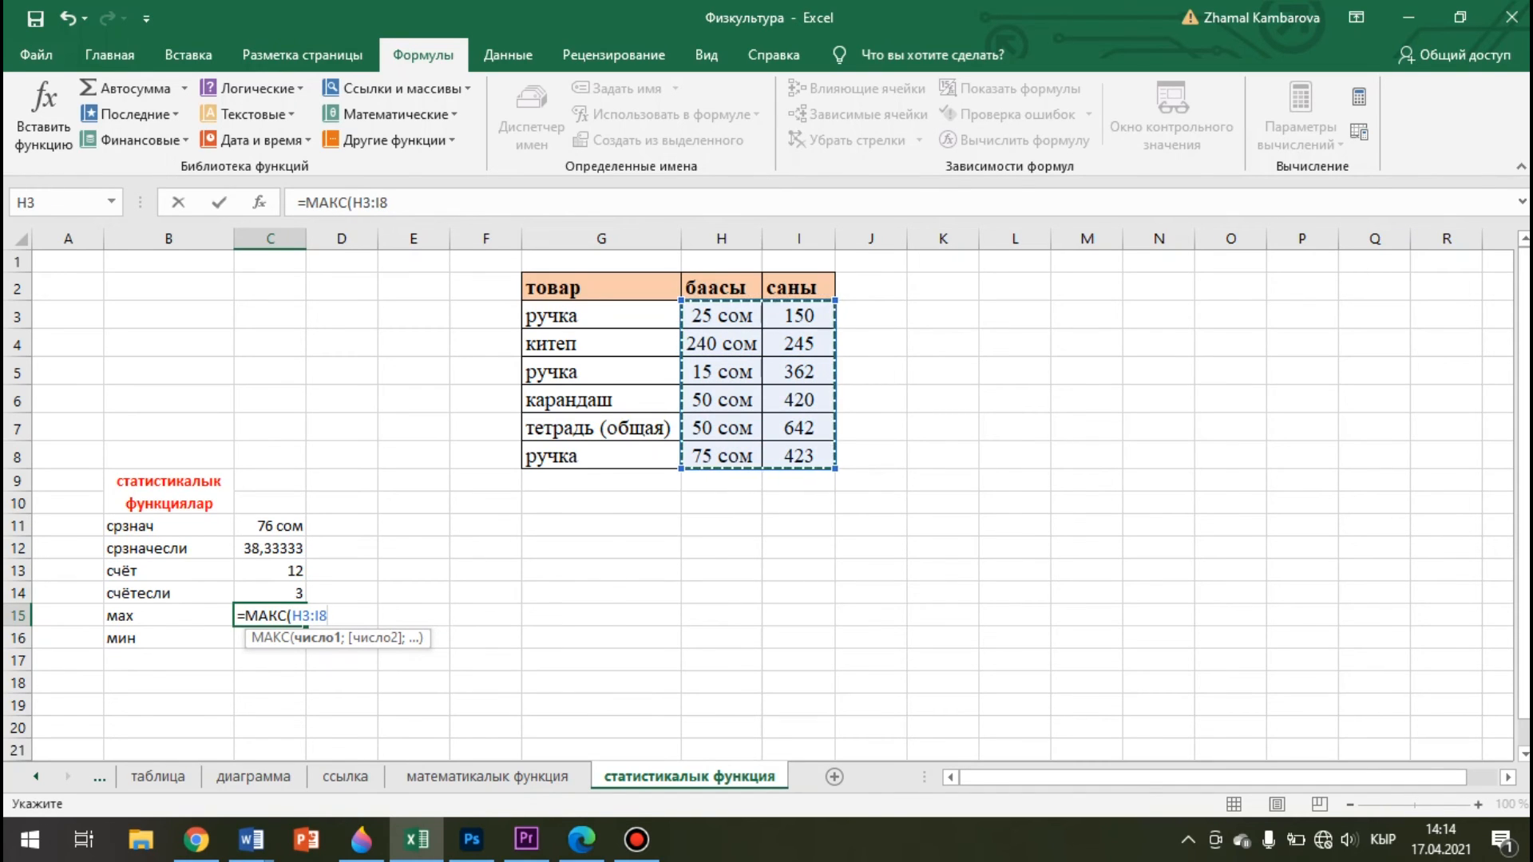
key("Return")
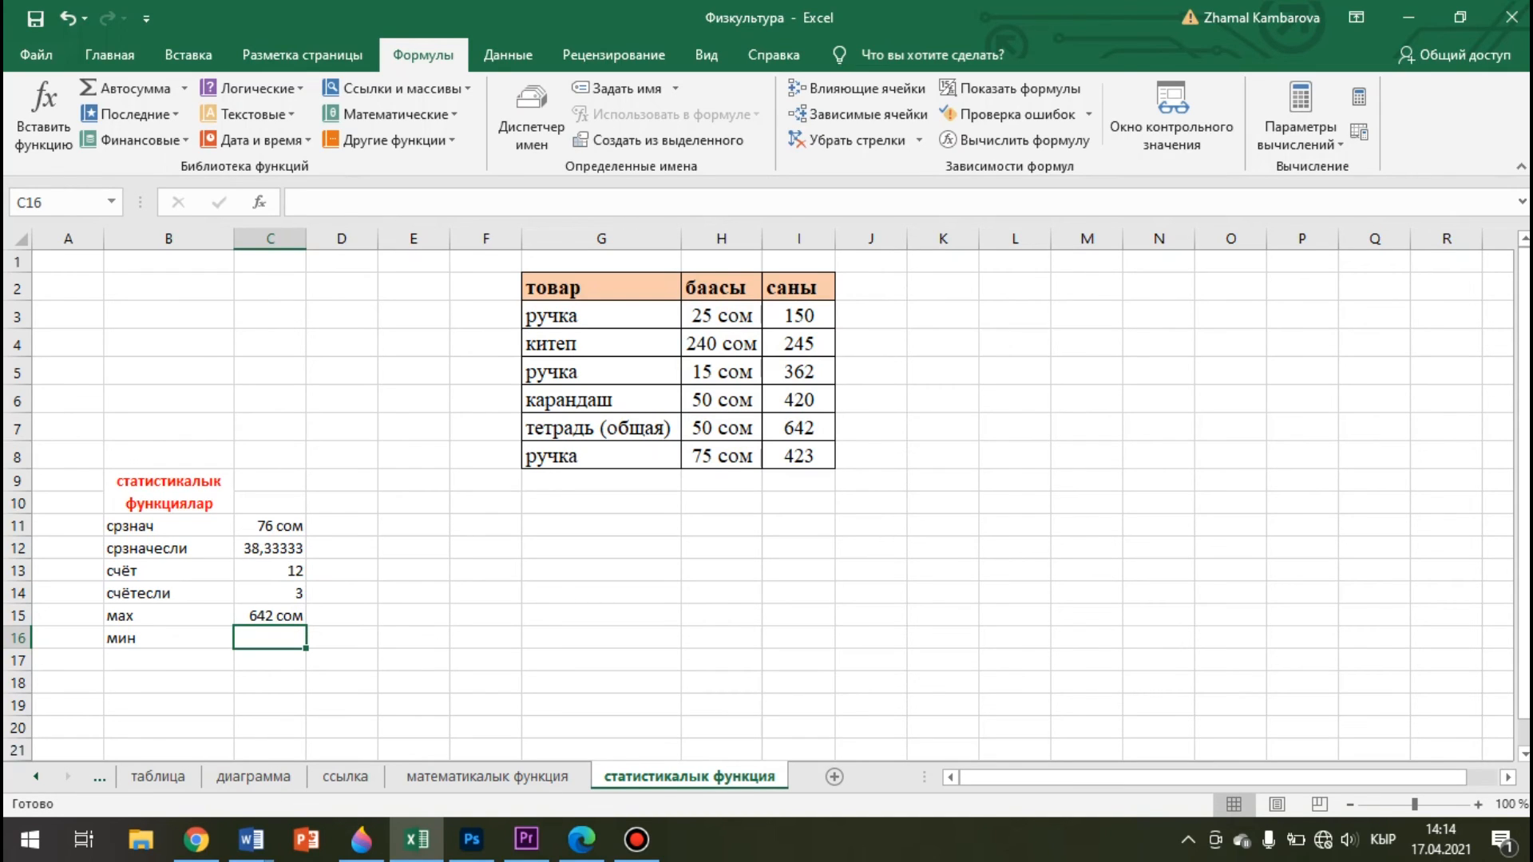
left_click(270, 616)
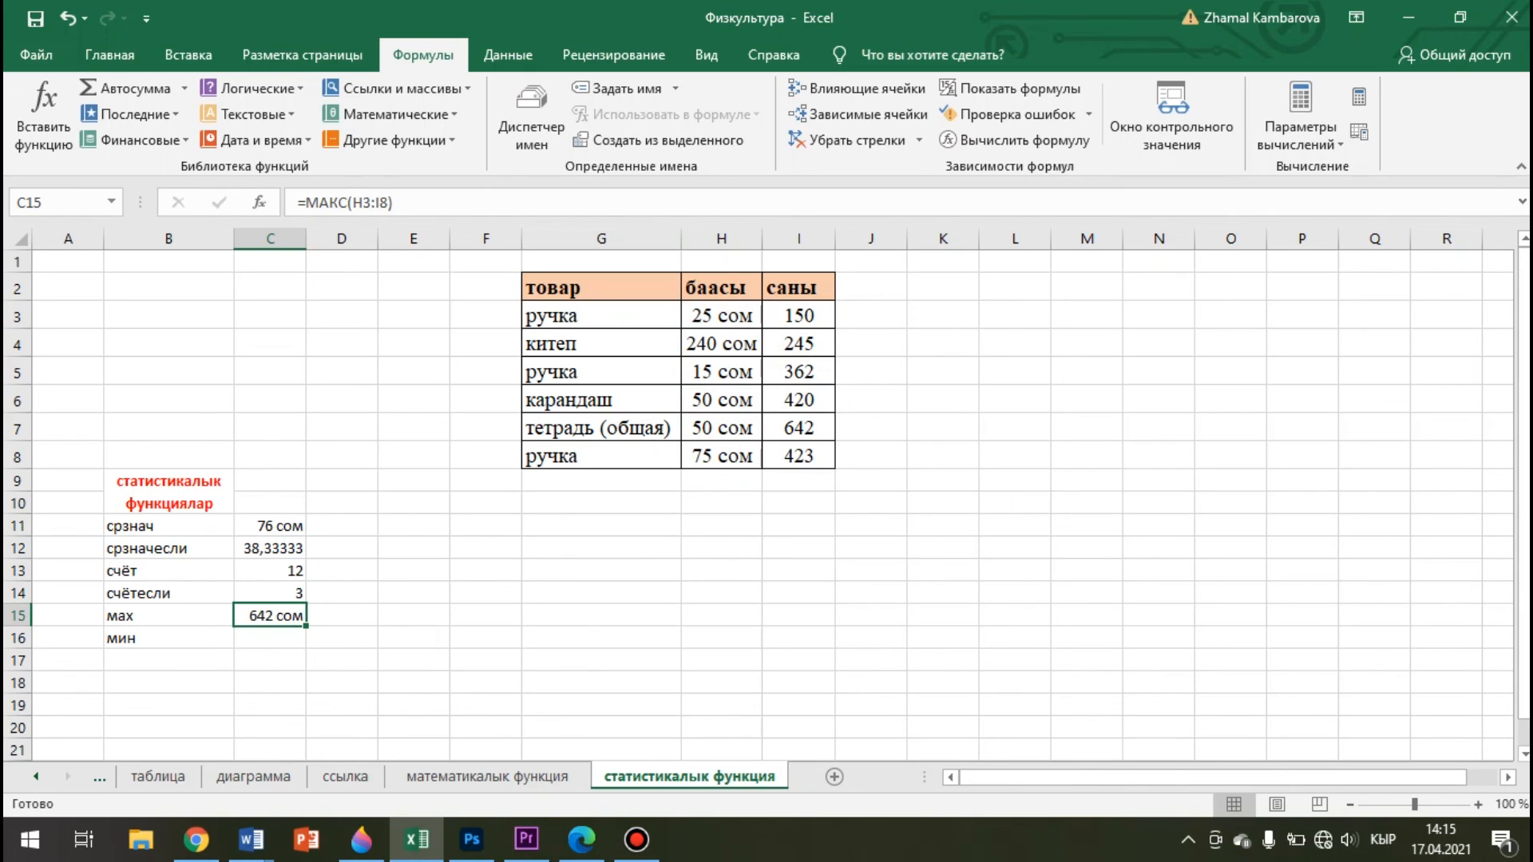
- In cell C16, enter a МИН formula over the prices H3:H8 and check the formula
left_click(270, 638)
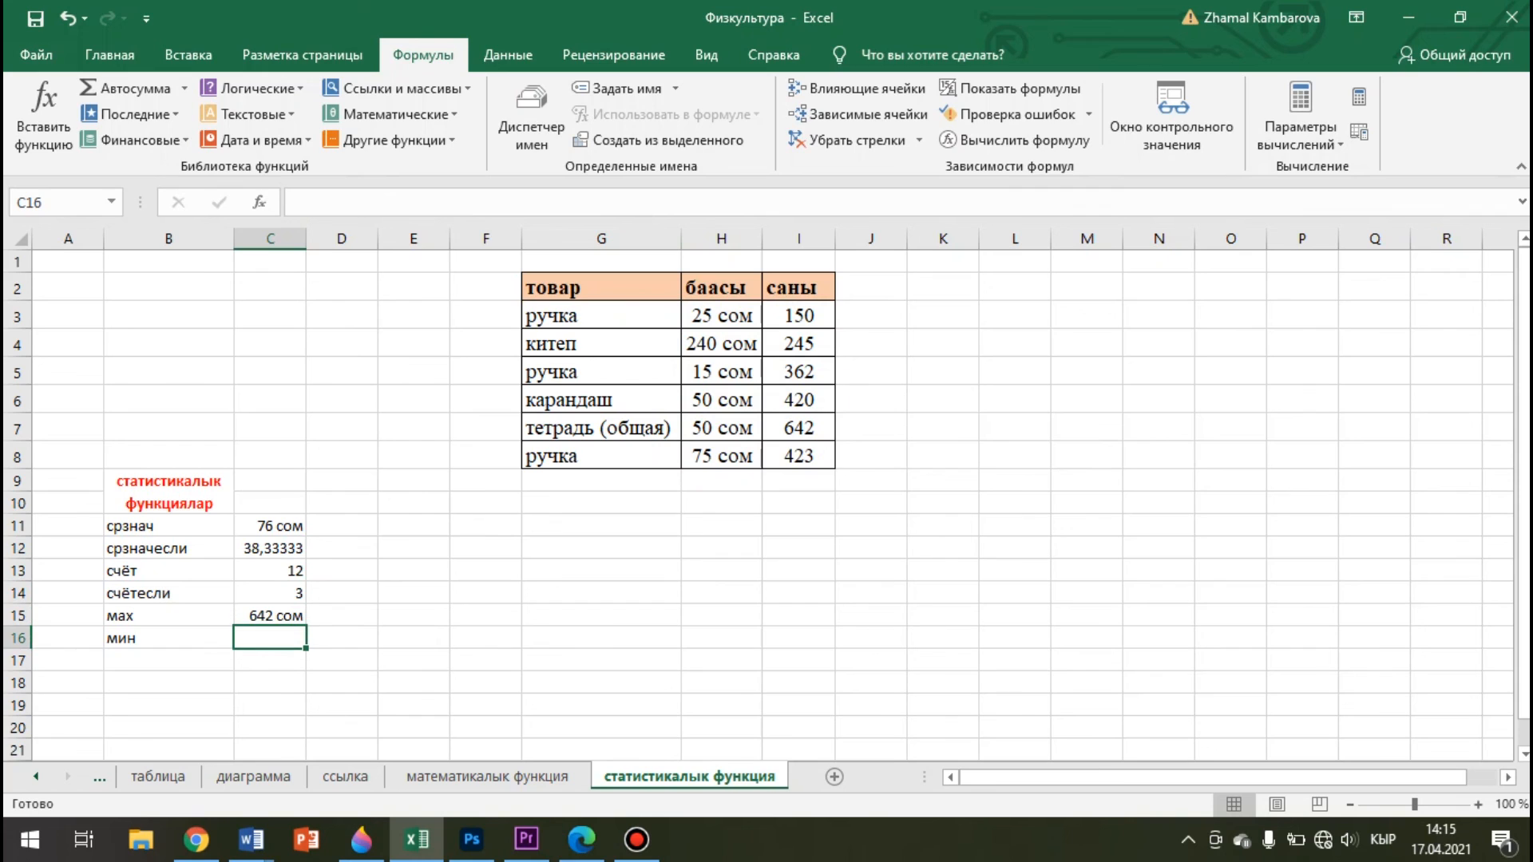
type("=м")
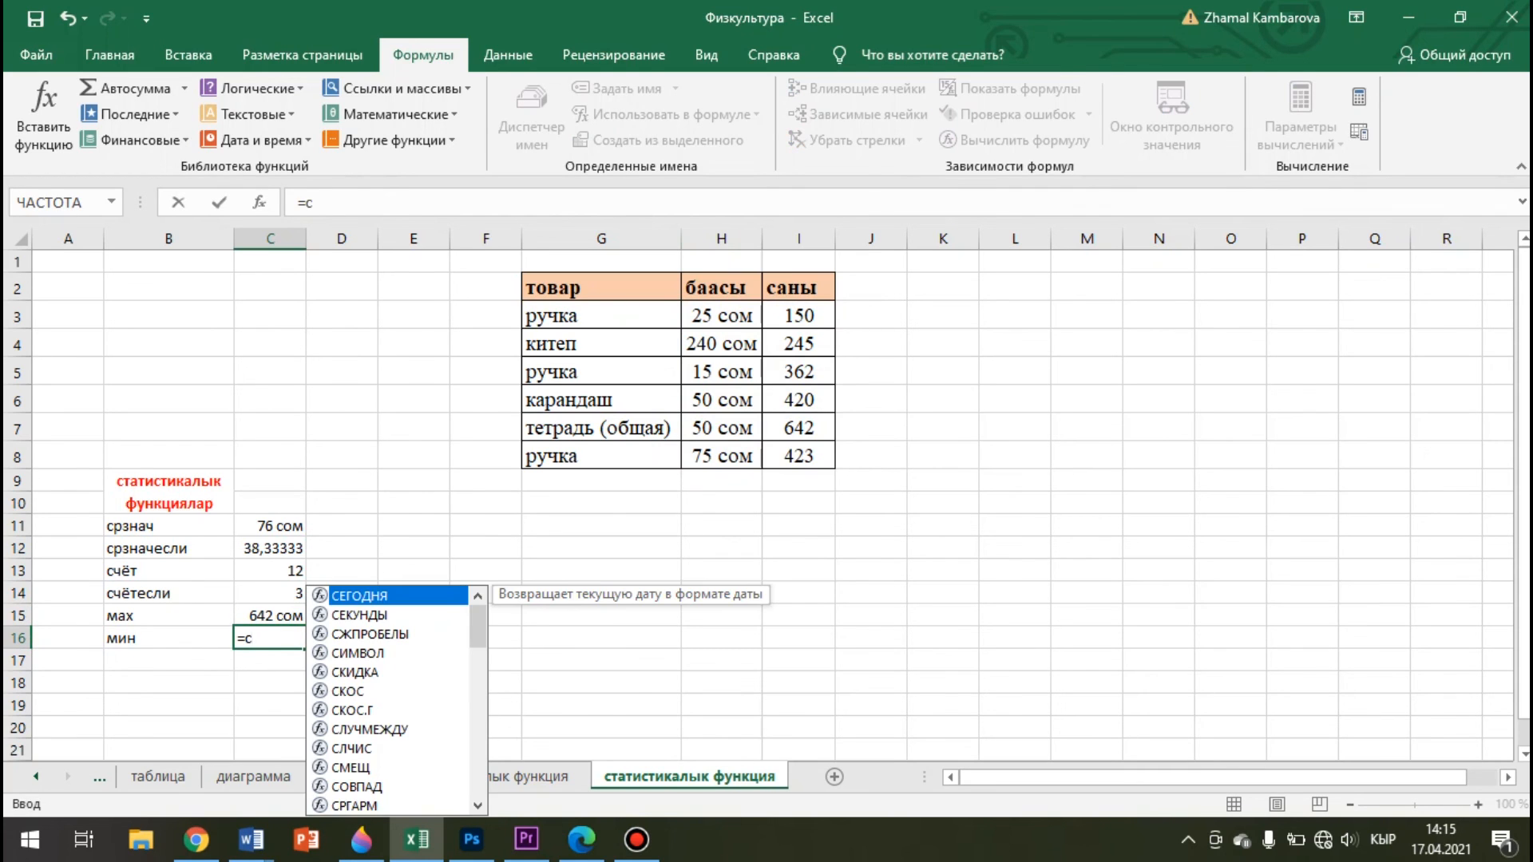
key("BackSpace")
type("мин")
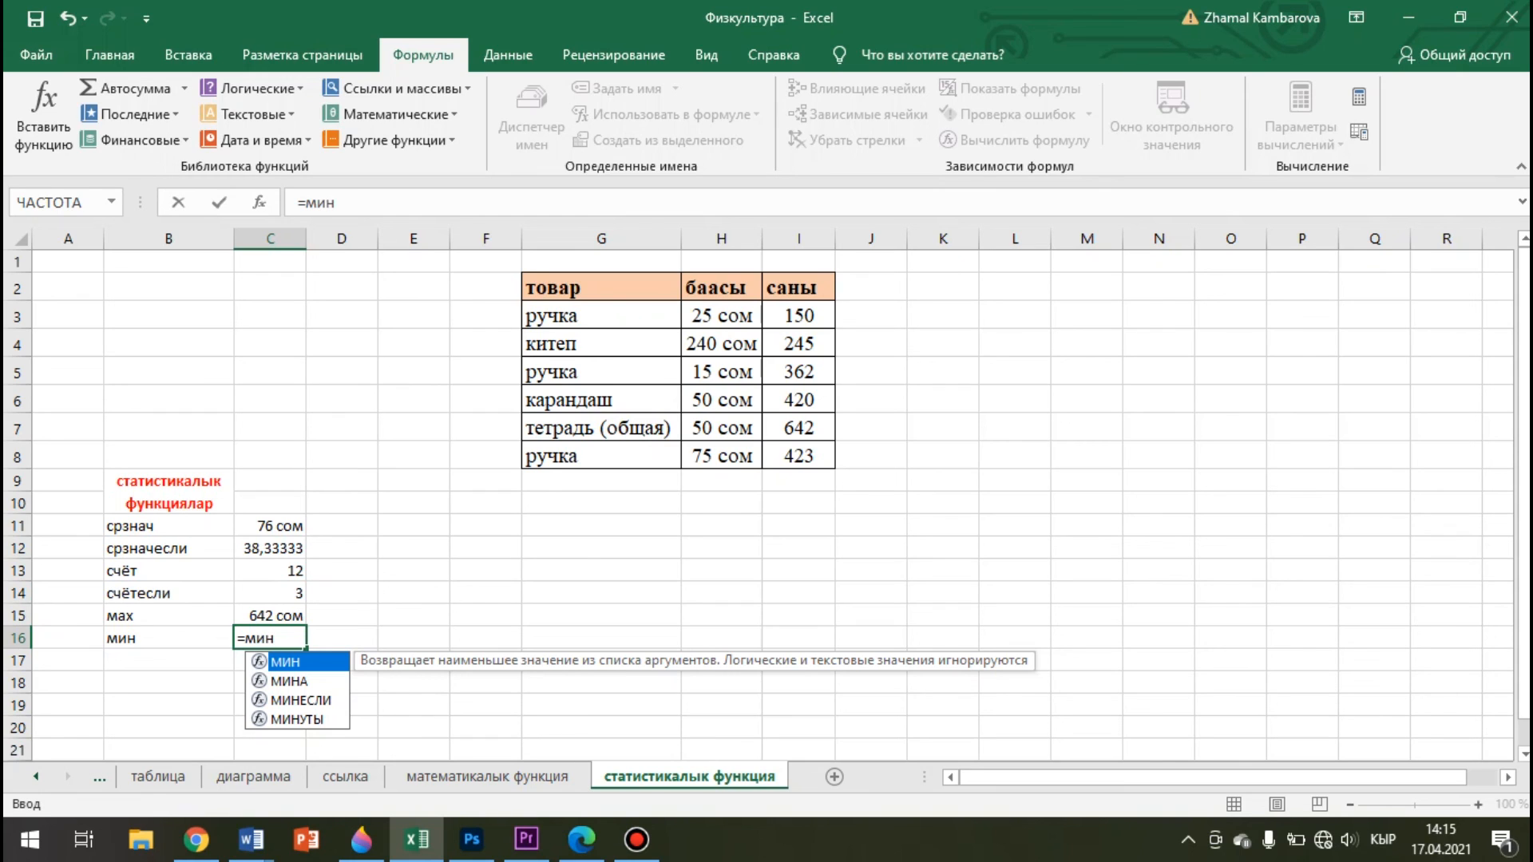
key("Tab")
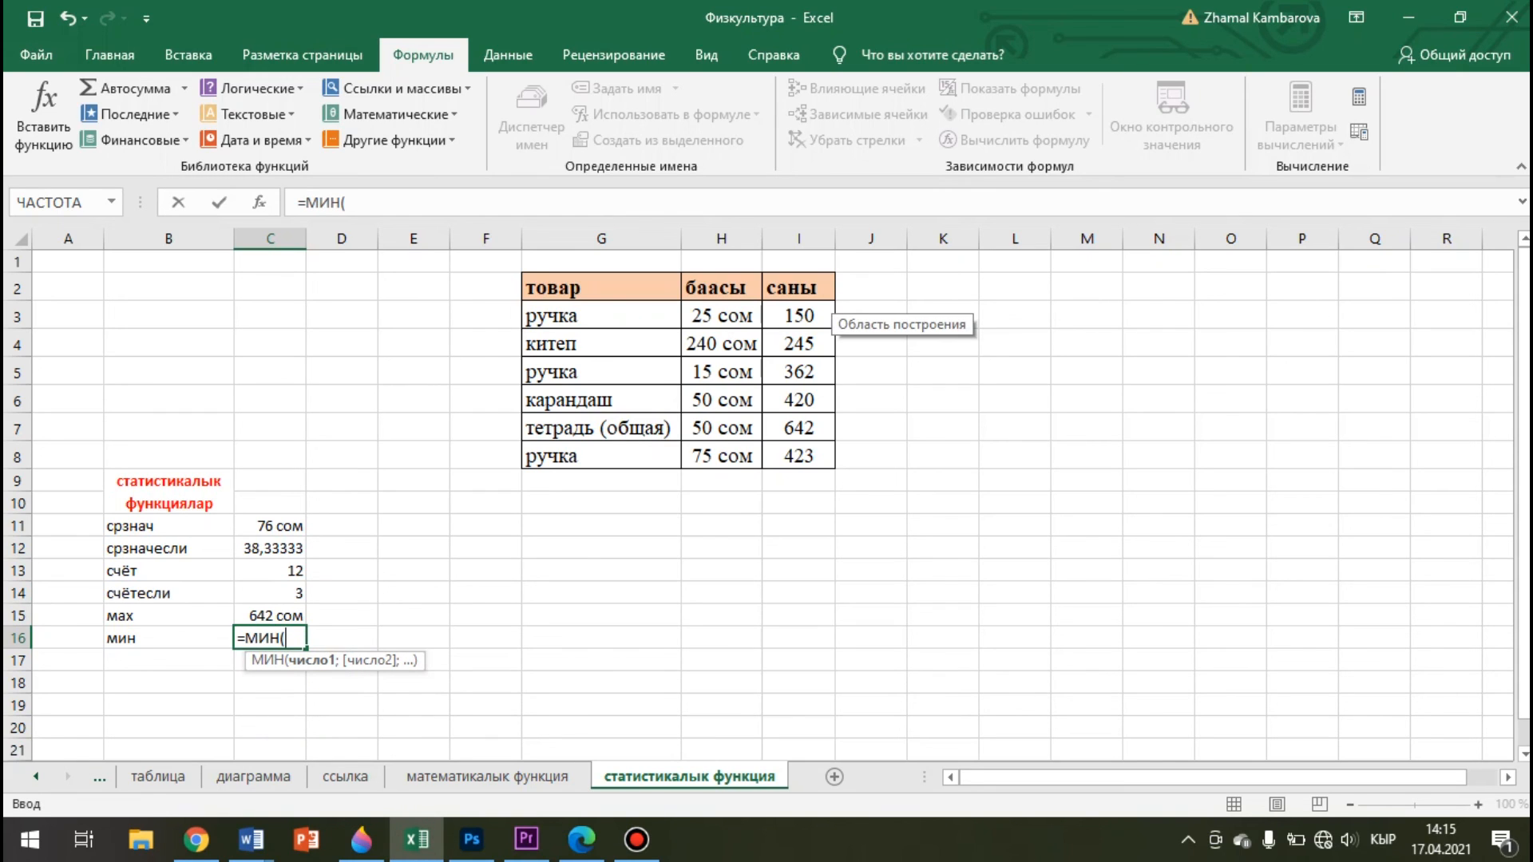
left_click_drag(721, 316, 721, 455)
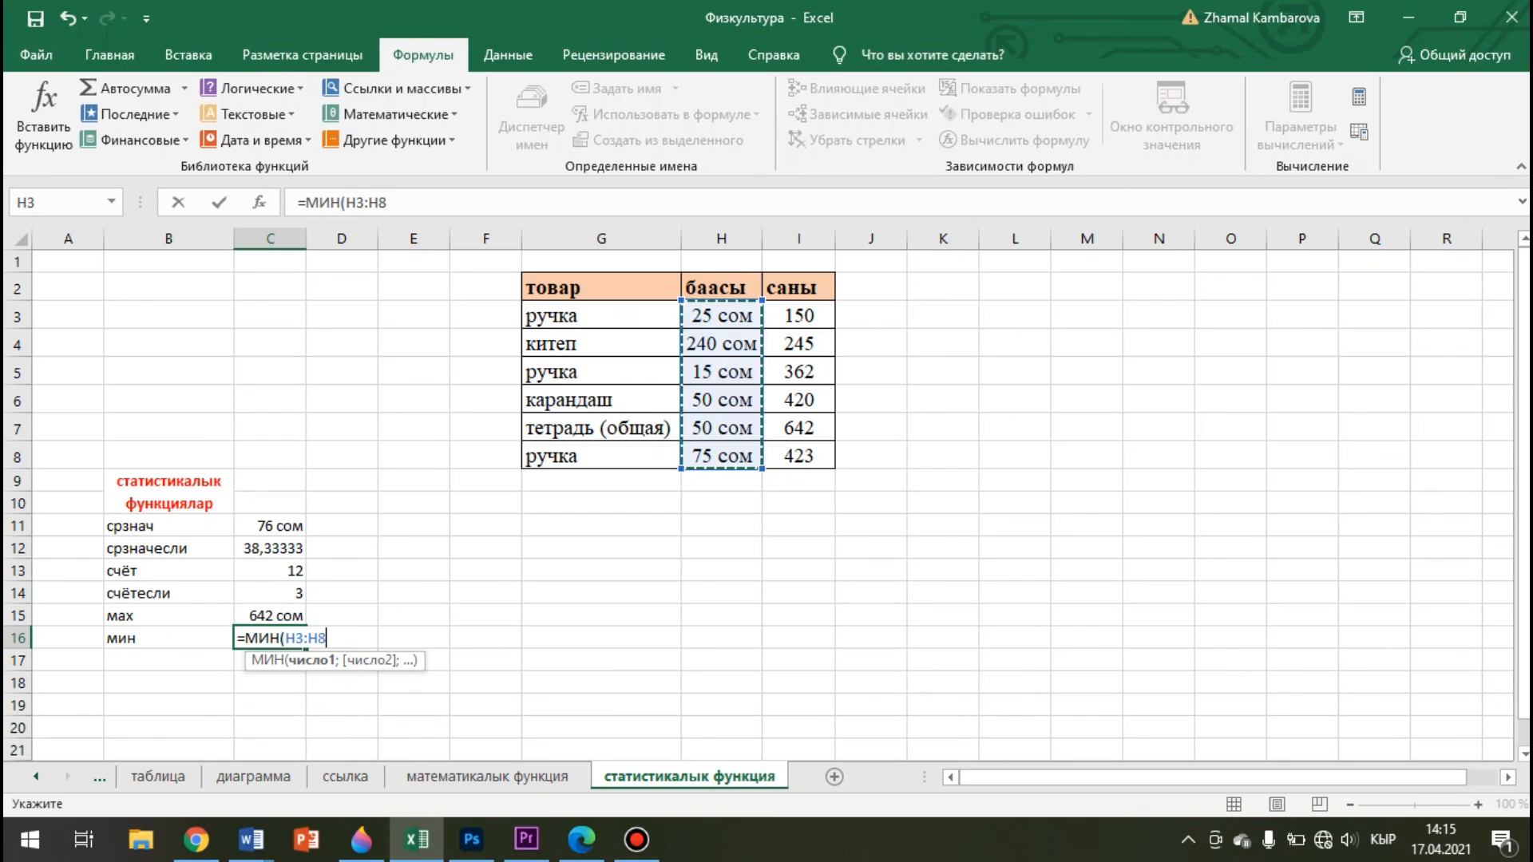
key("Return")
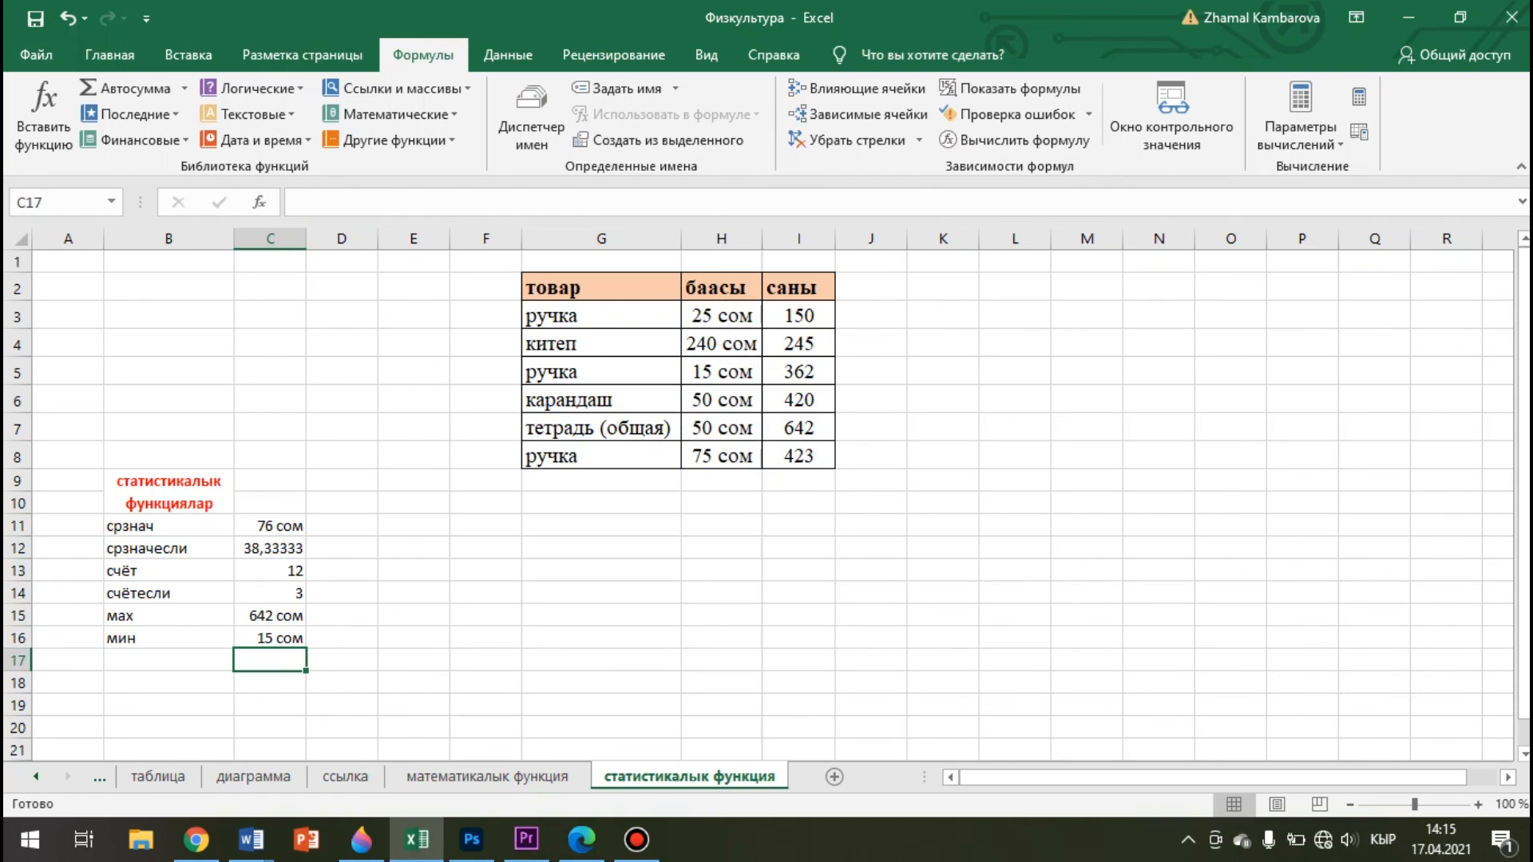
left_click(270, 638)
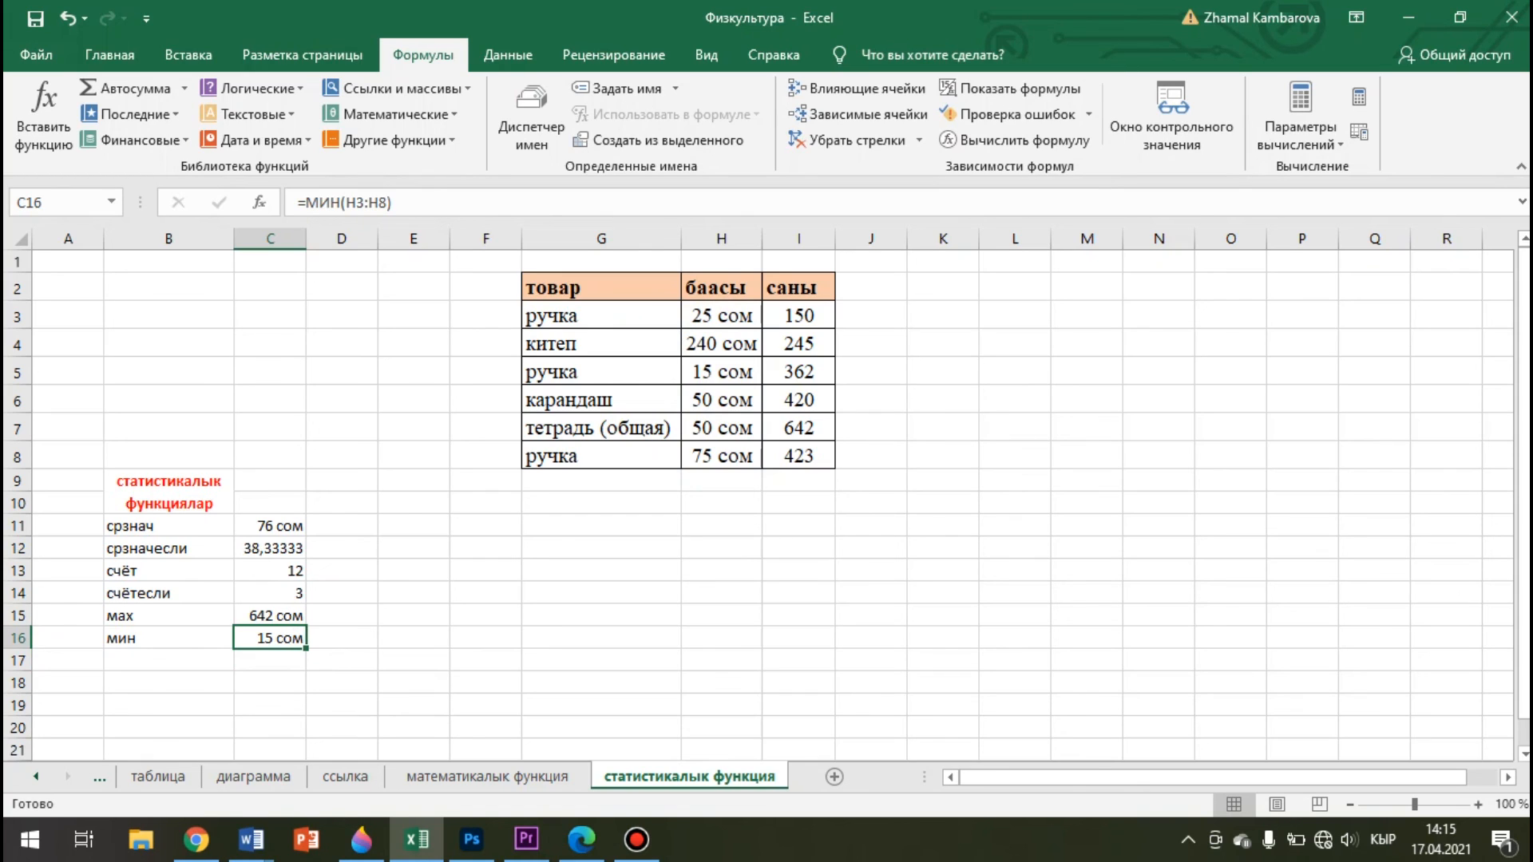
left_click(414, 660)
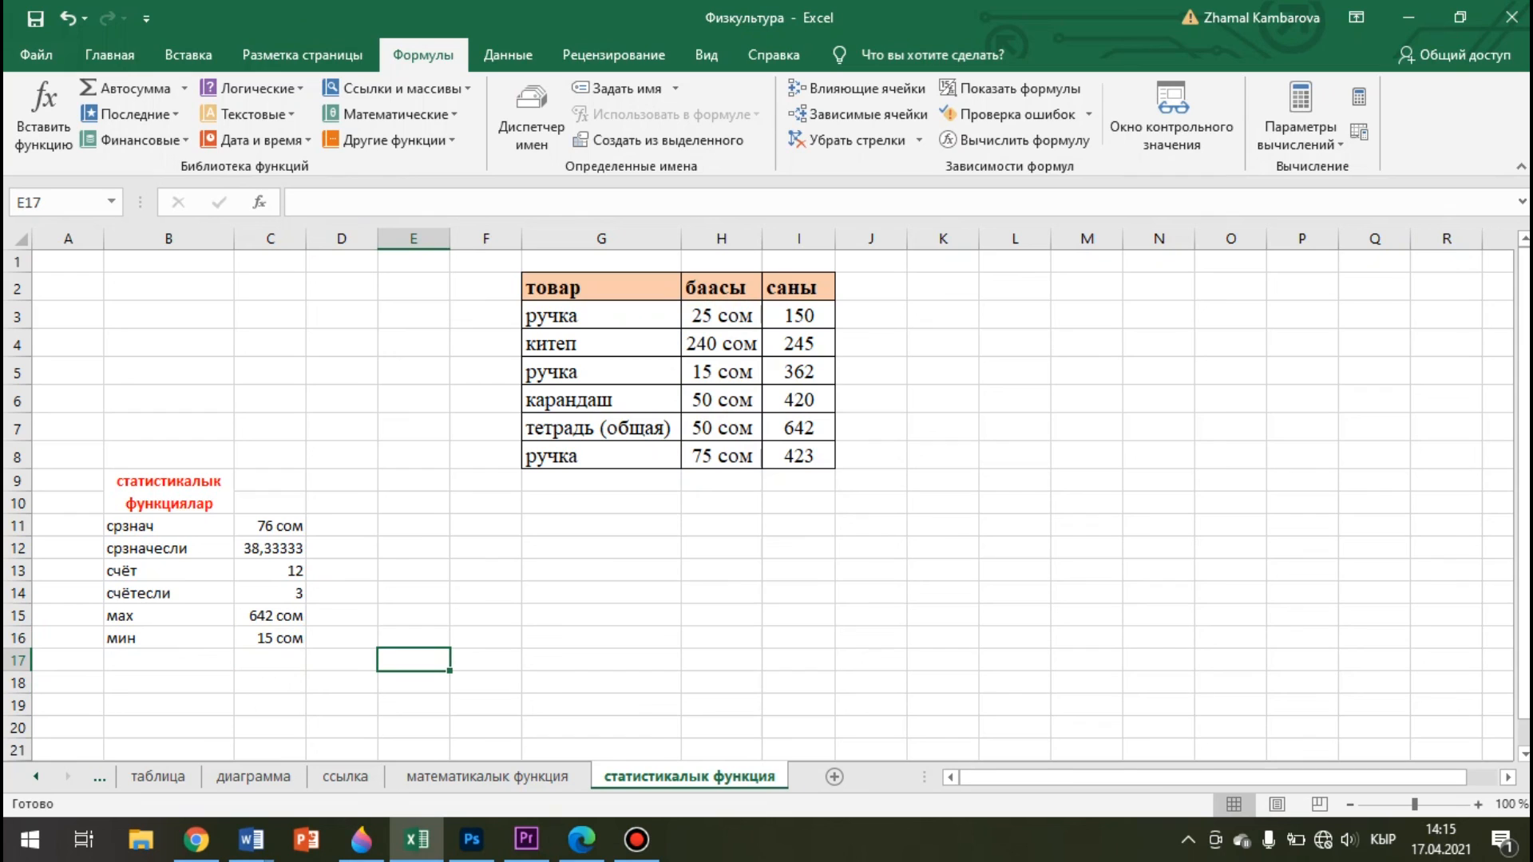
left_click(390, 140)
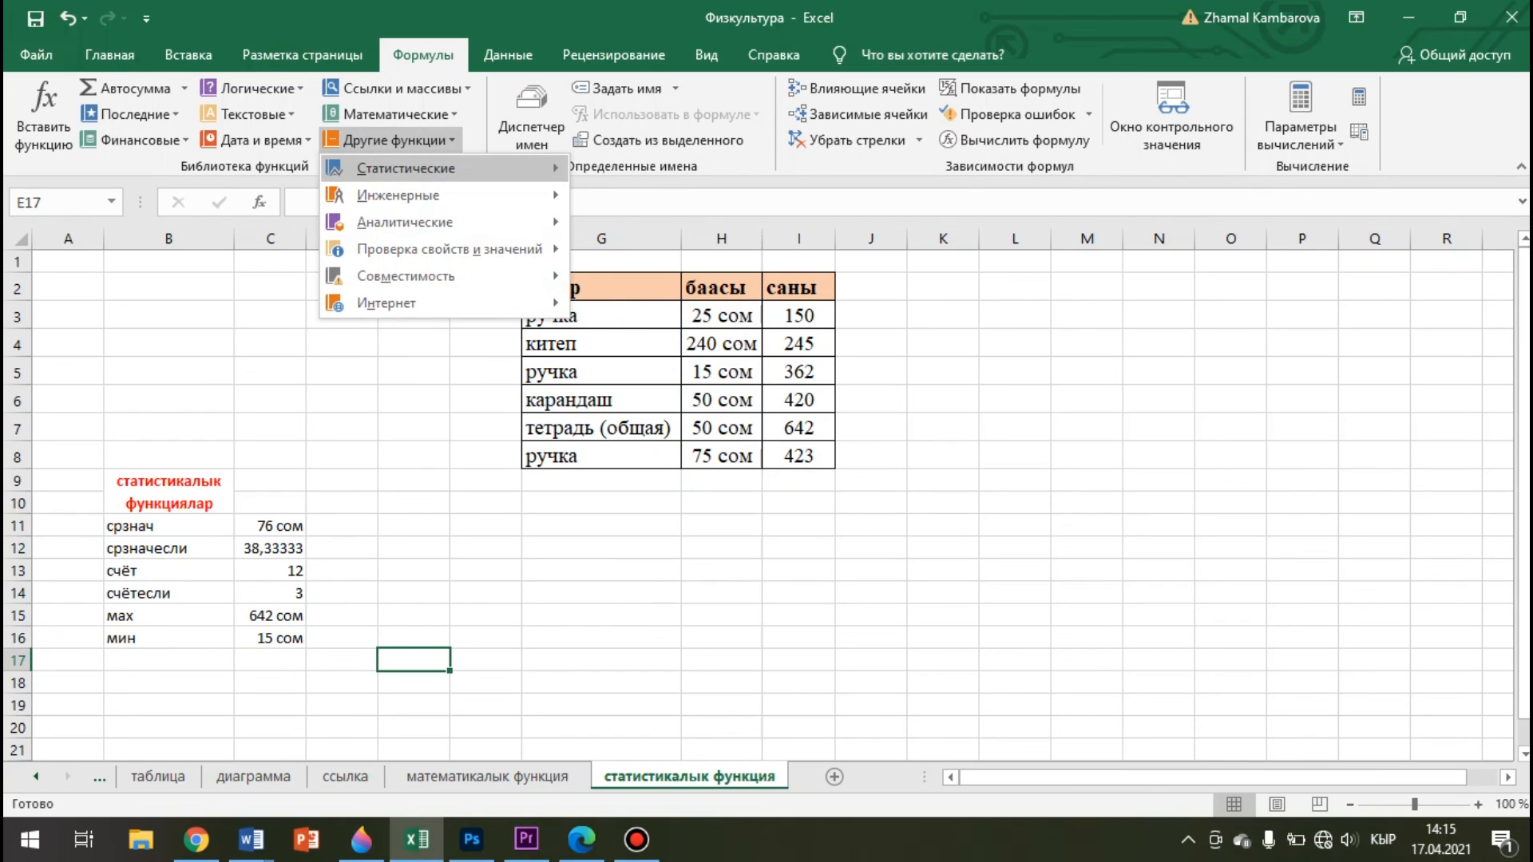
mouse_move(406, 168)
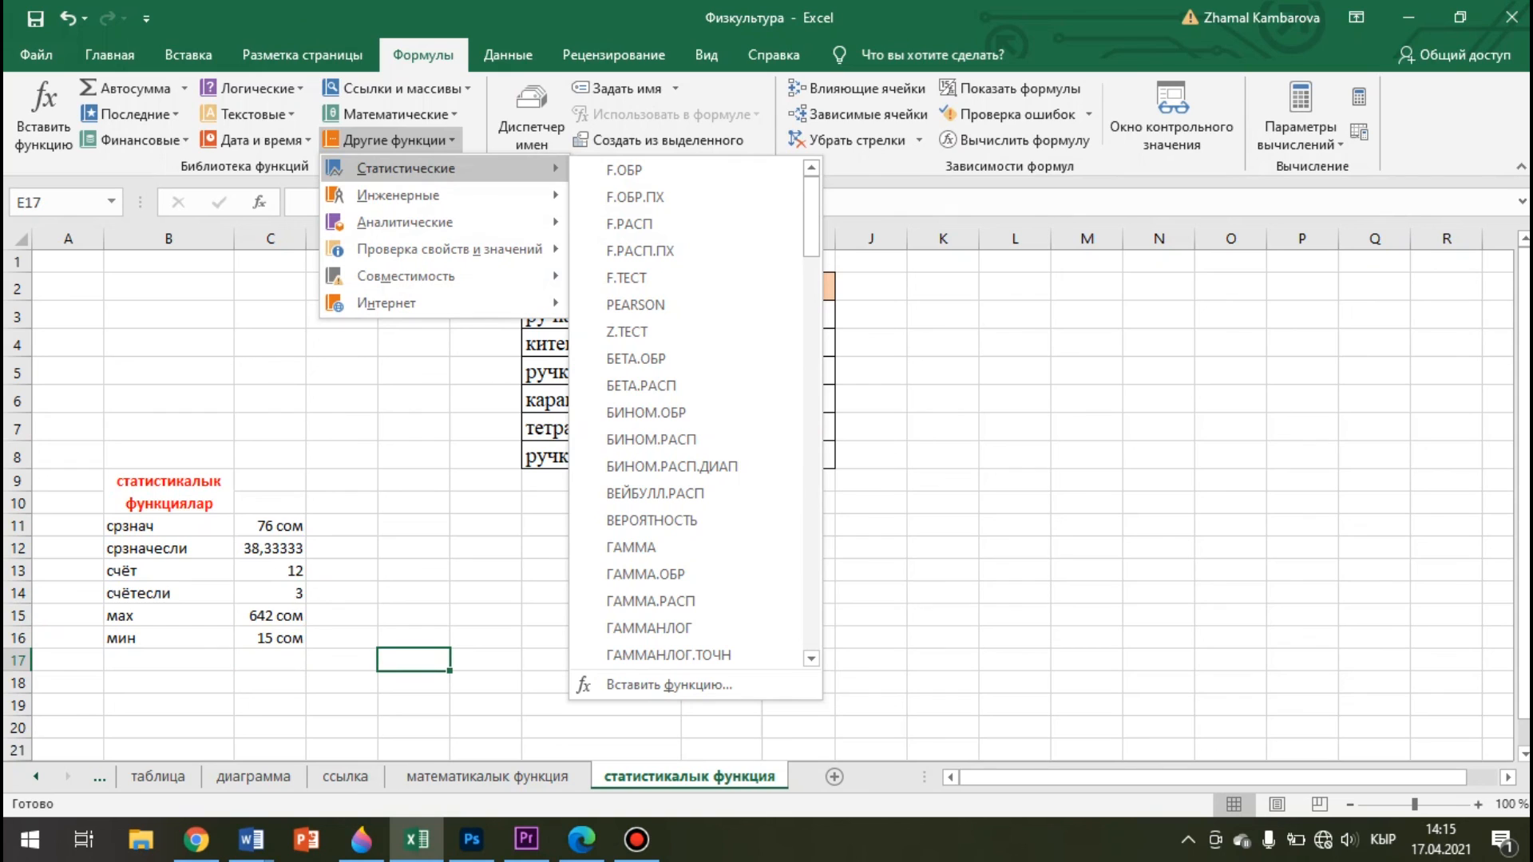
key("Escape")
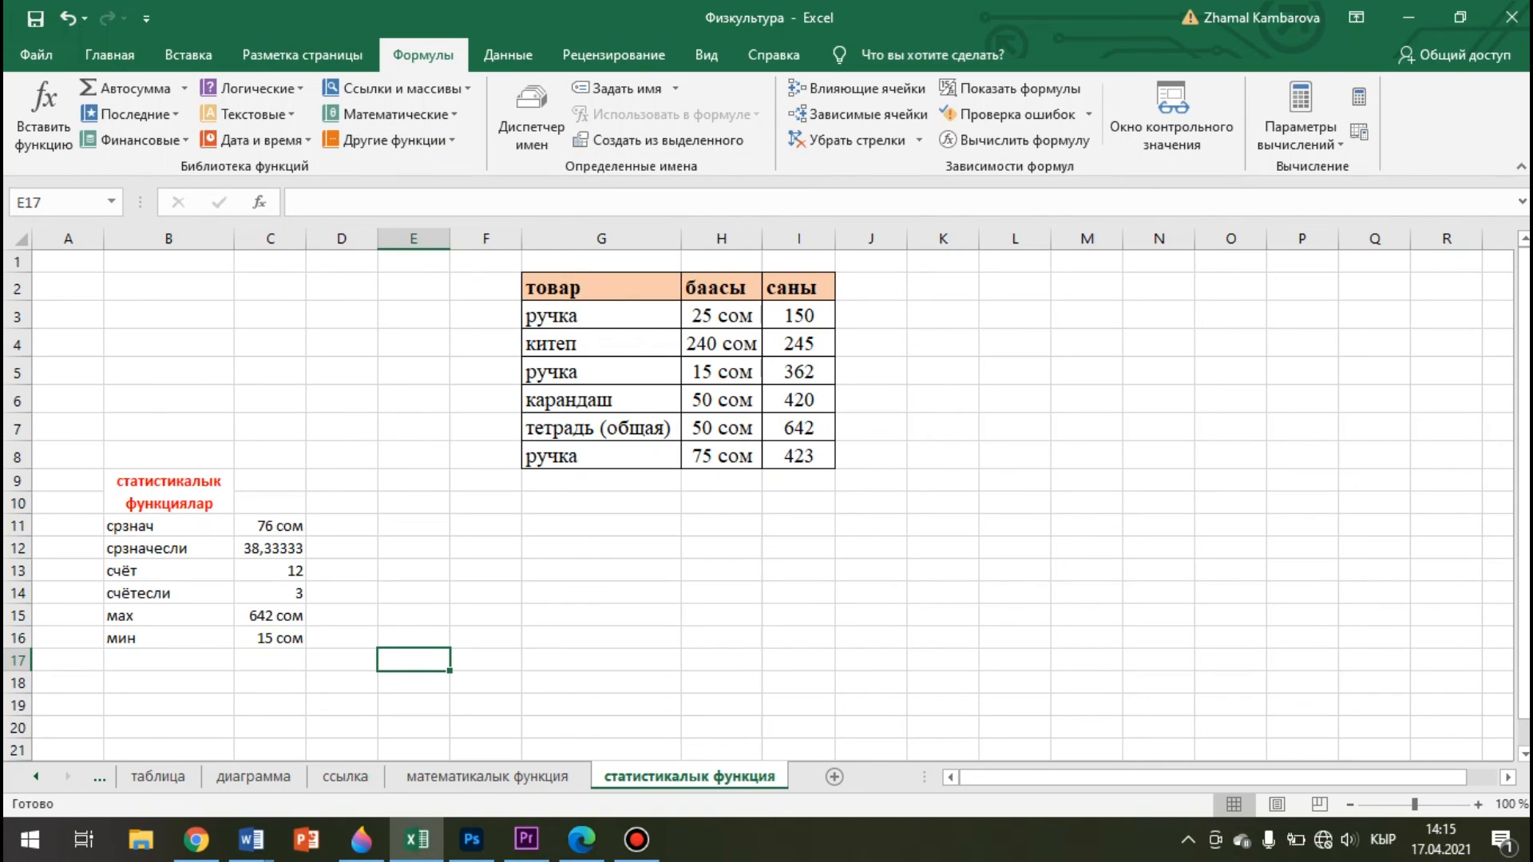